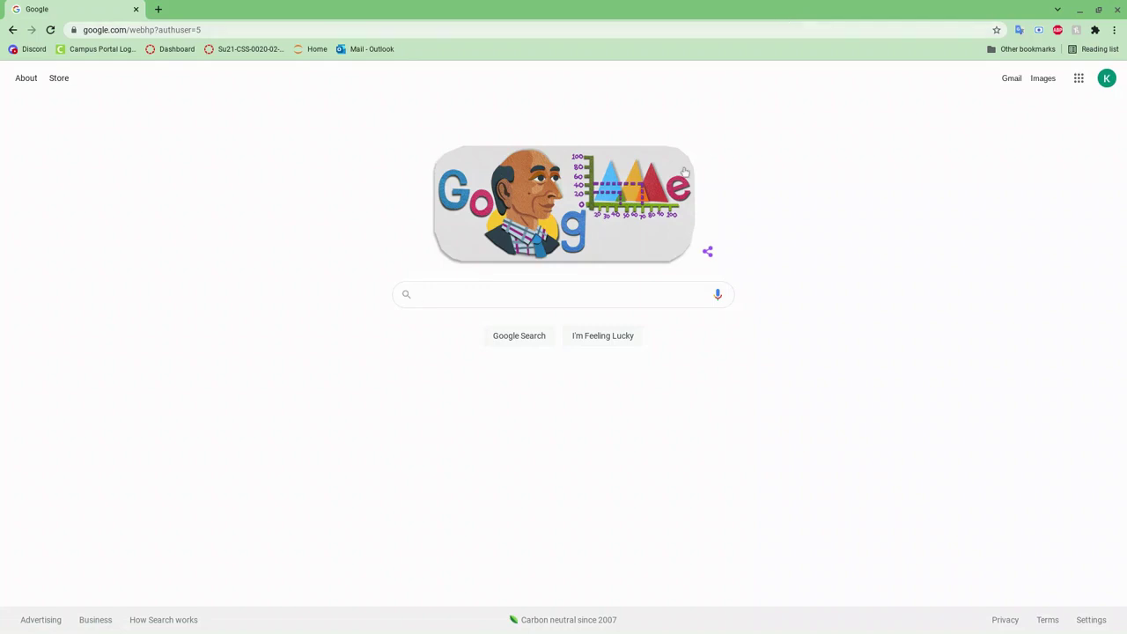
- Search the web for "download lunar client"
click(534, 293)
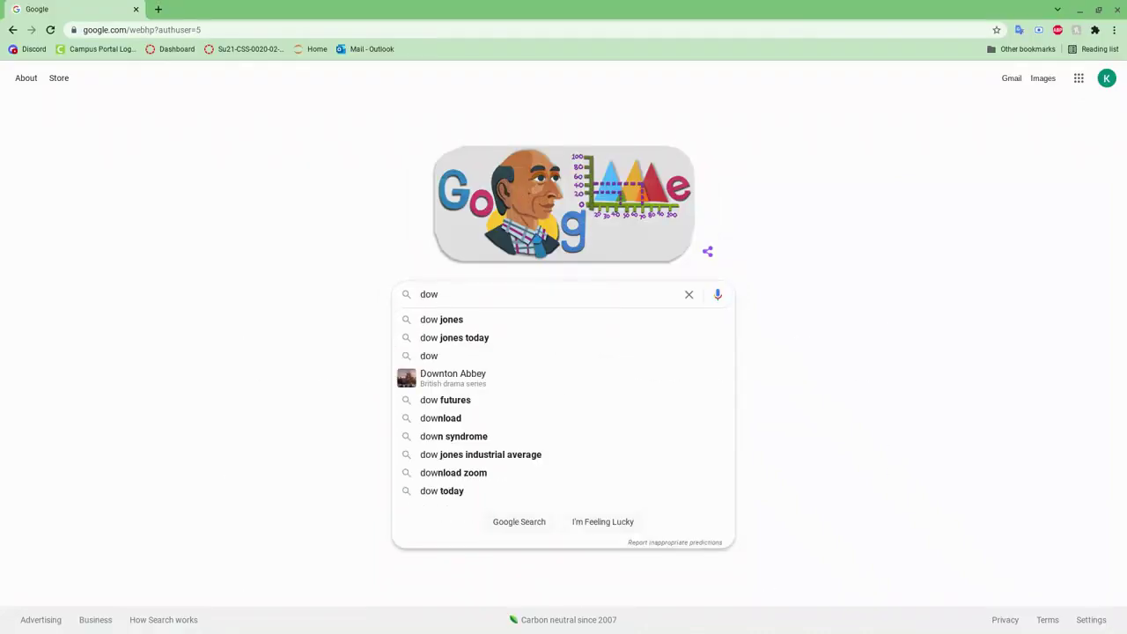
text(nload lu)
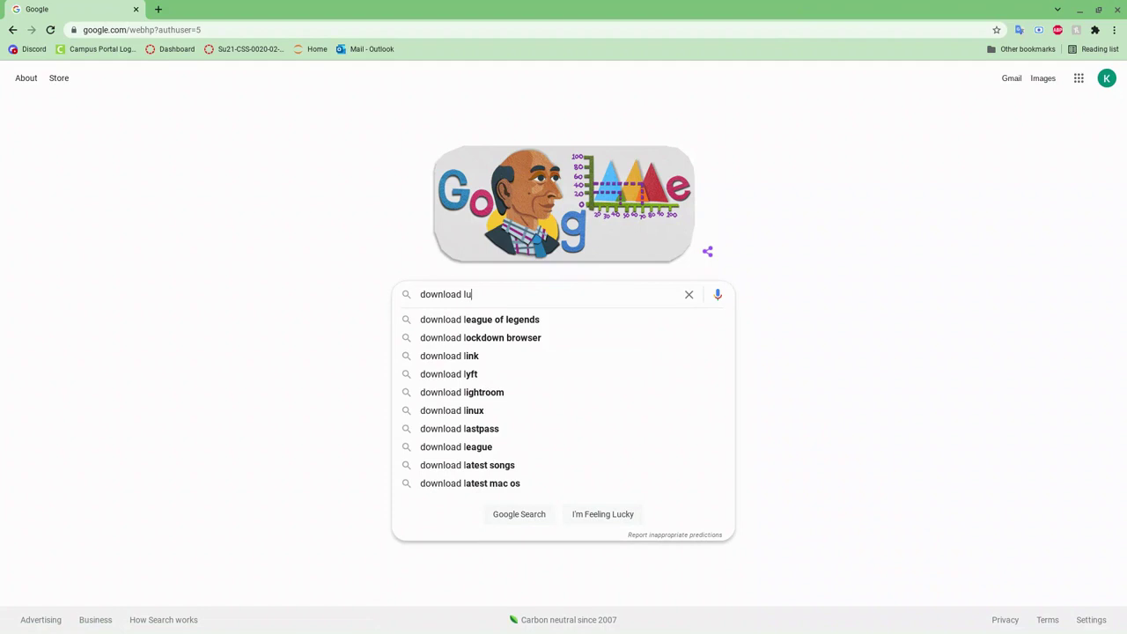
text(nar client)
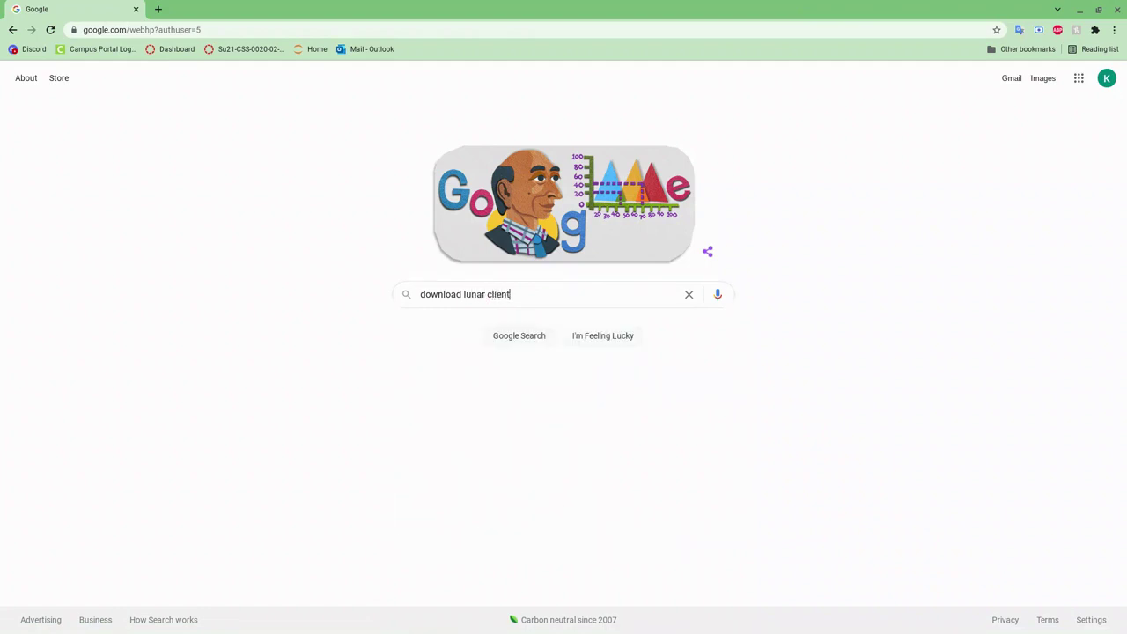
key(Return)
- Open the Lunar Client download page and save the Linux version, Lunar Client-2.9.1.AppImage, to Linux files
click(207, 182)
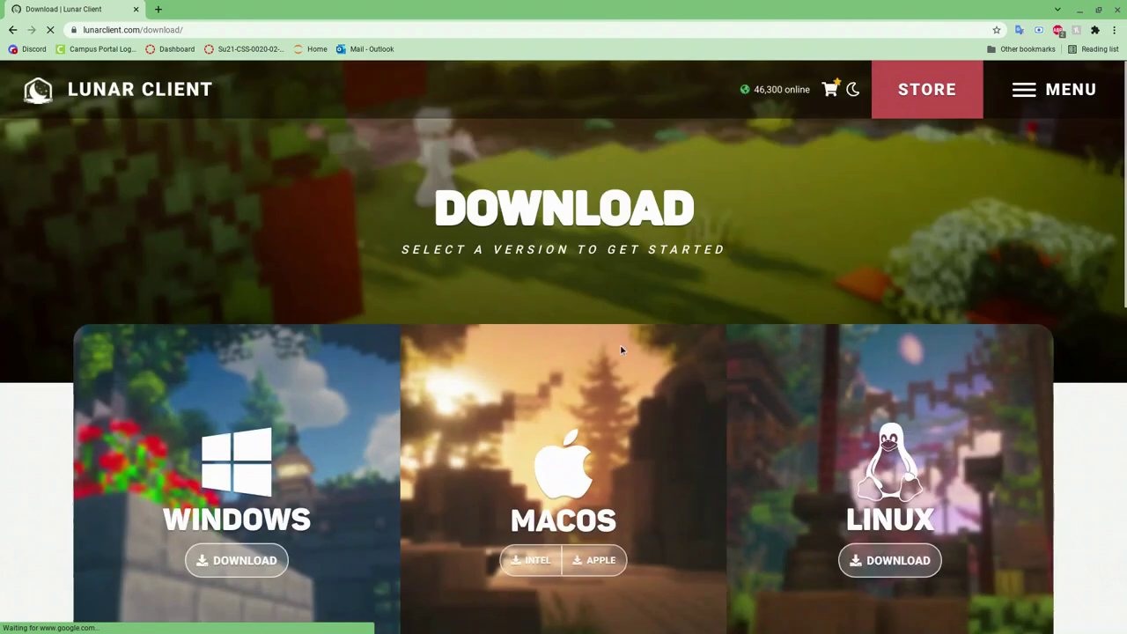
click(890, 559)
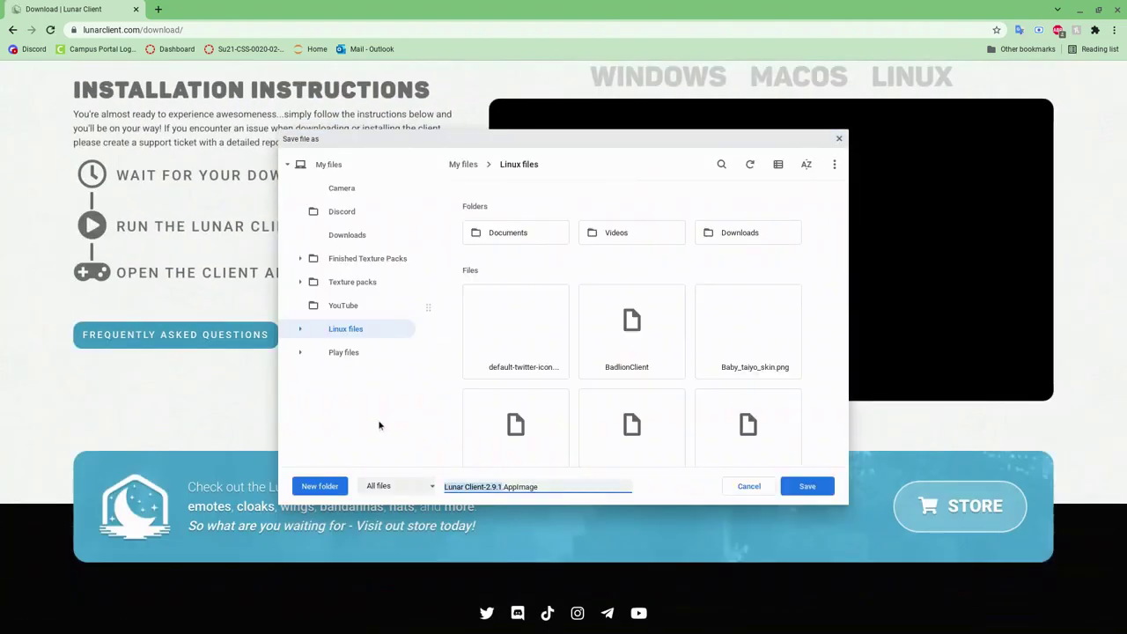
click(826, 494)
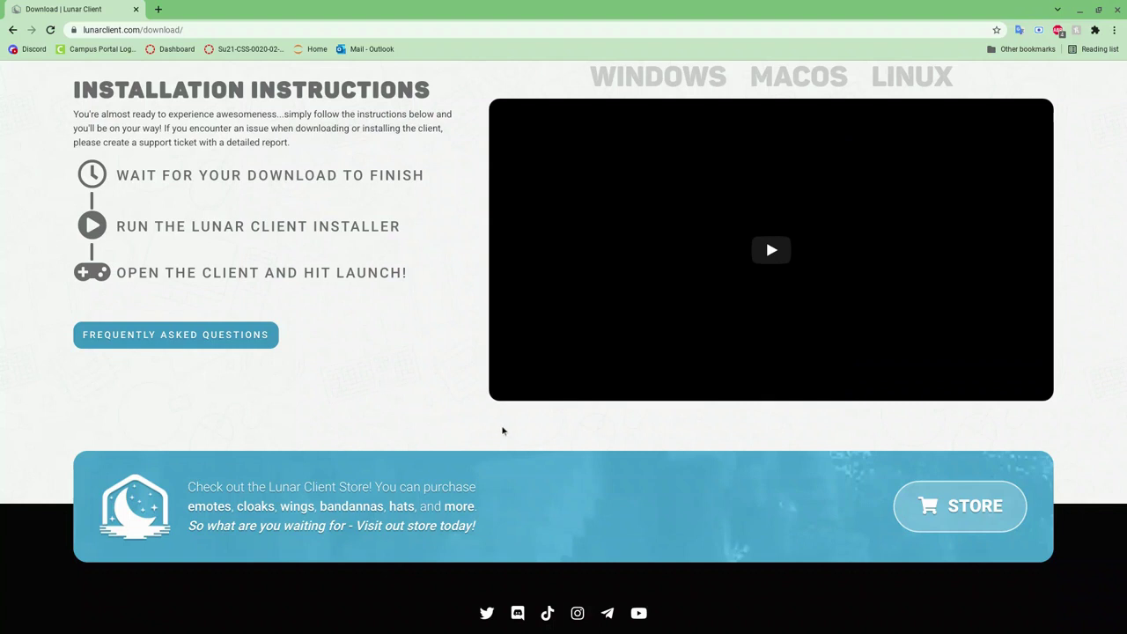
- Switch to the Chrome OS Files app and try to open Lunar Client-2.9.1.AppImage from Linux files
mouse_move(528, 632)
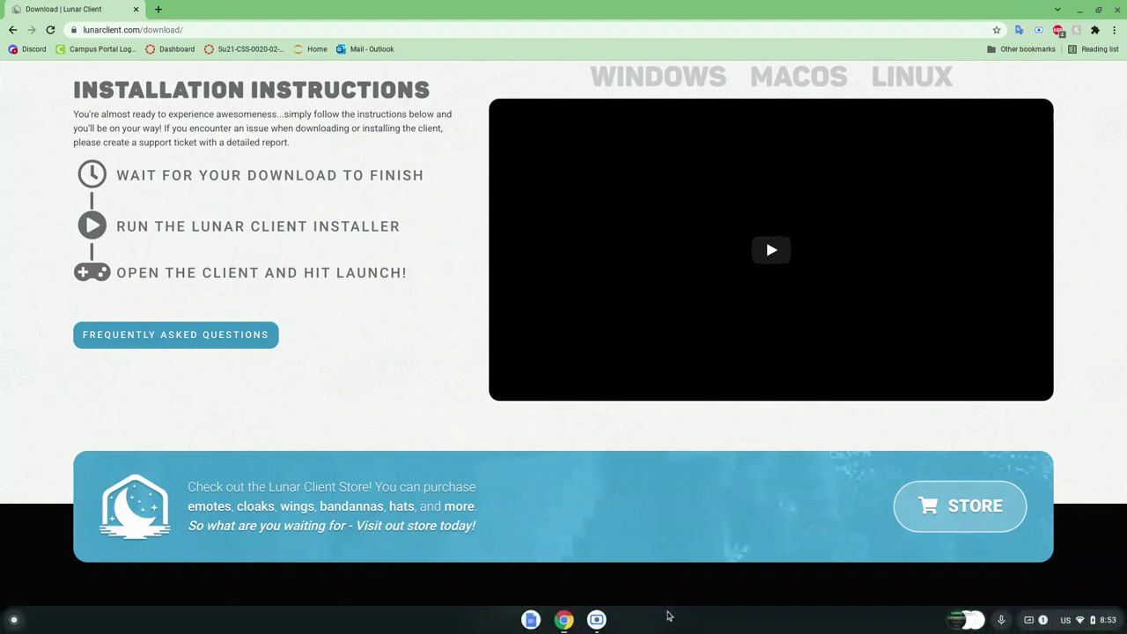
key(super)
key(alt+shift+m)
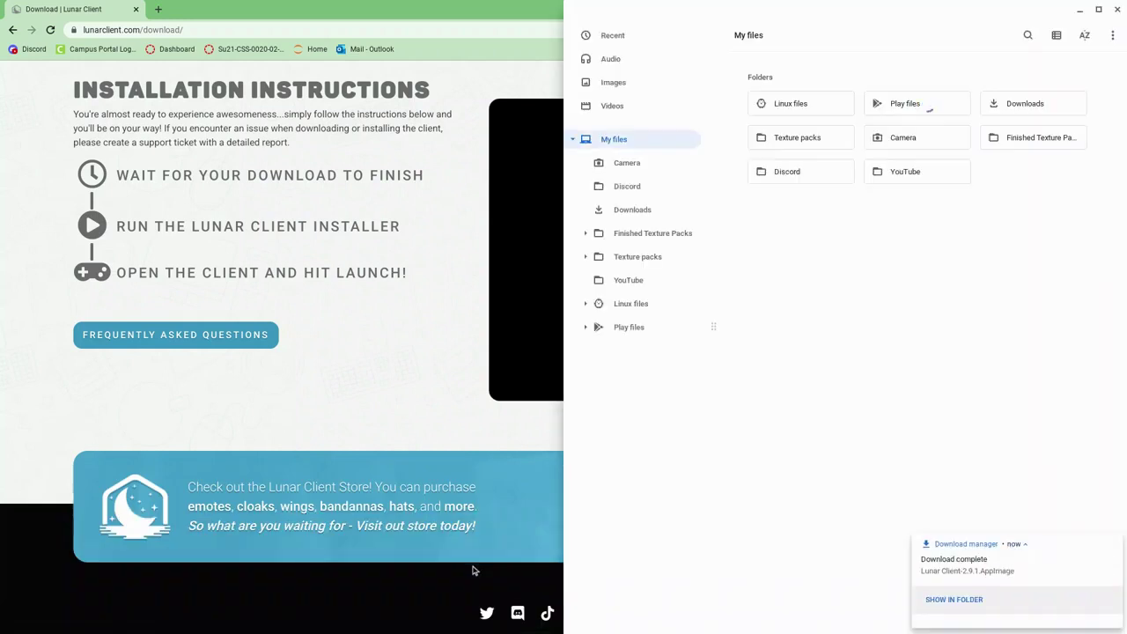
click(656, 301)
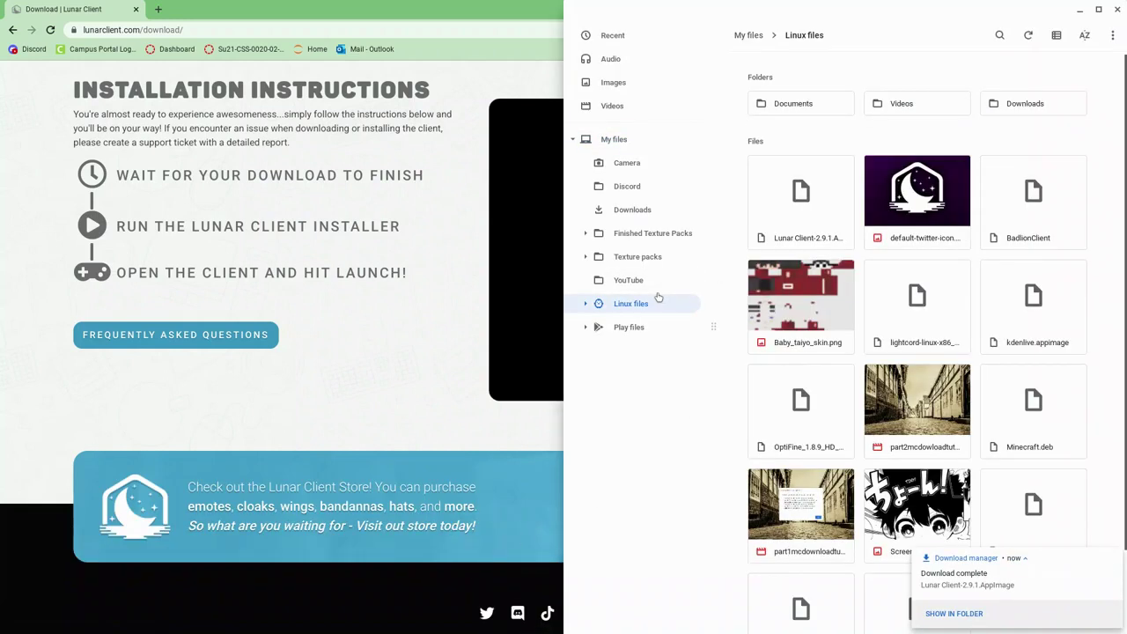
double_click(824, 233)
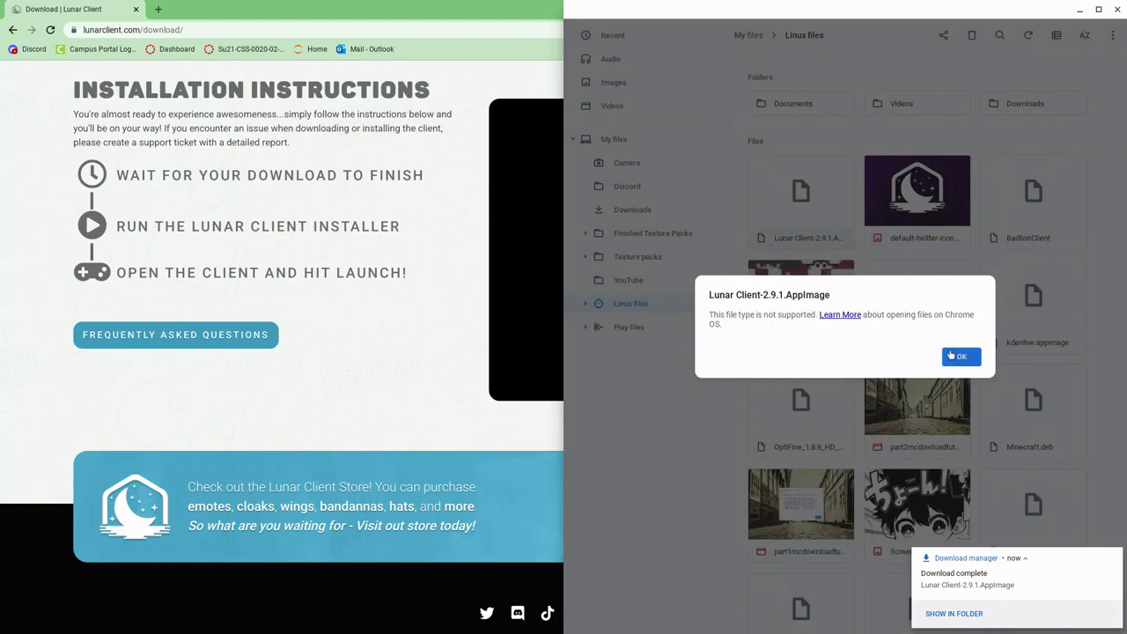
click(955, 355)
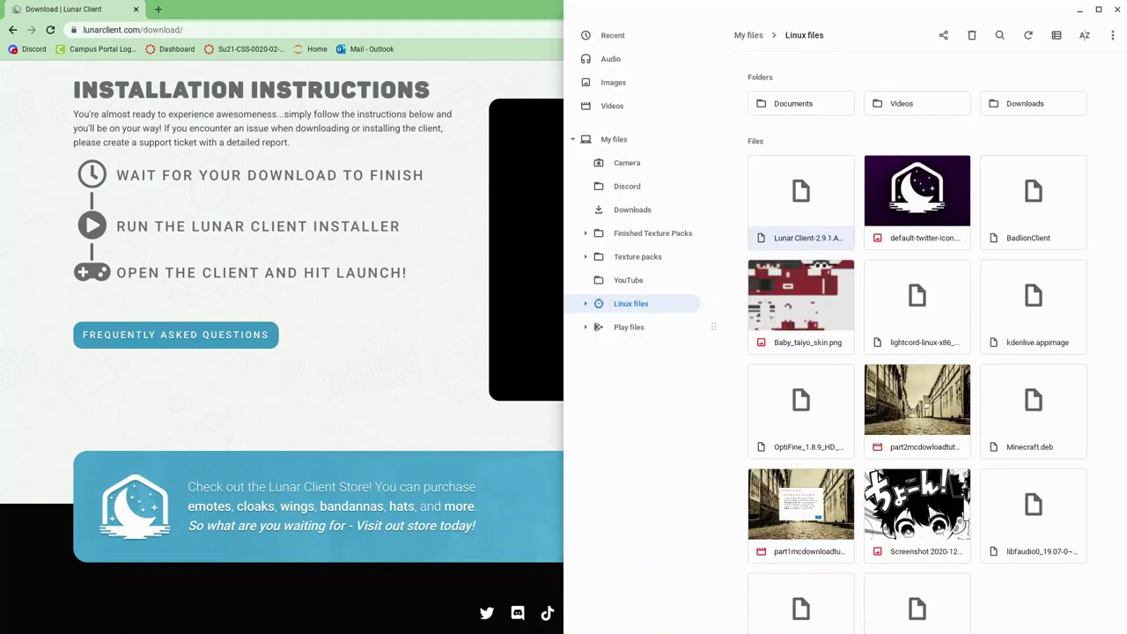
- Switch to the Linux Terminal and install the Nautilus file manager with "sudo apt install nautilus"
key(super)
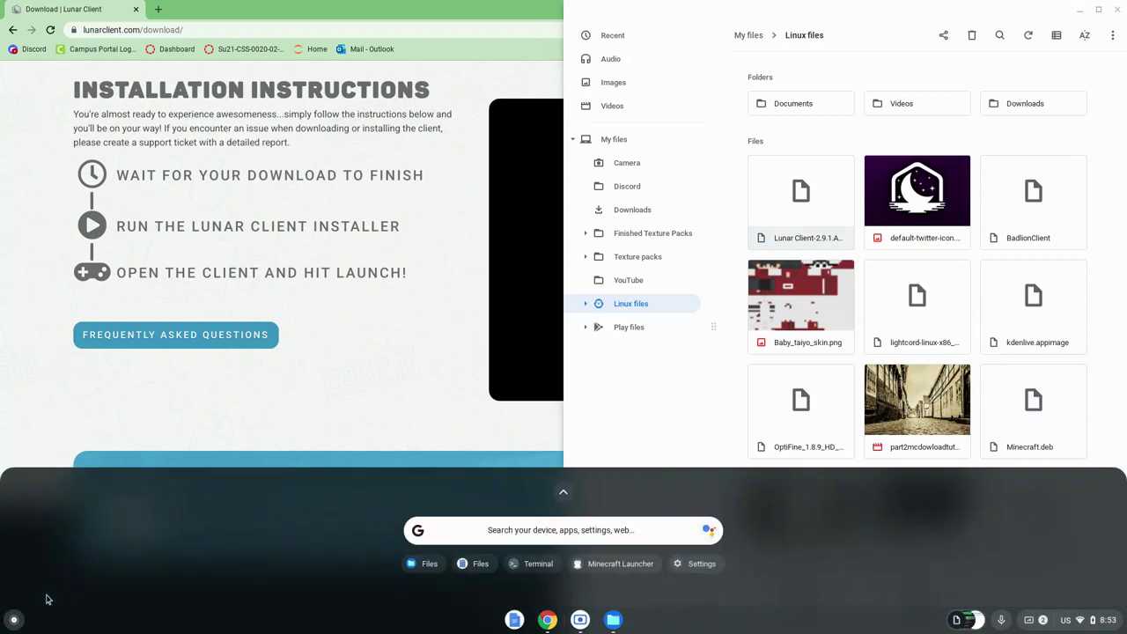
click(33, 618)
key(super)
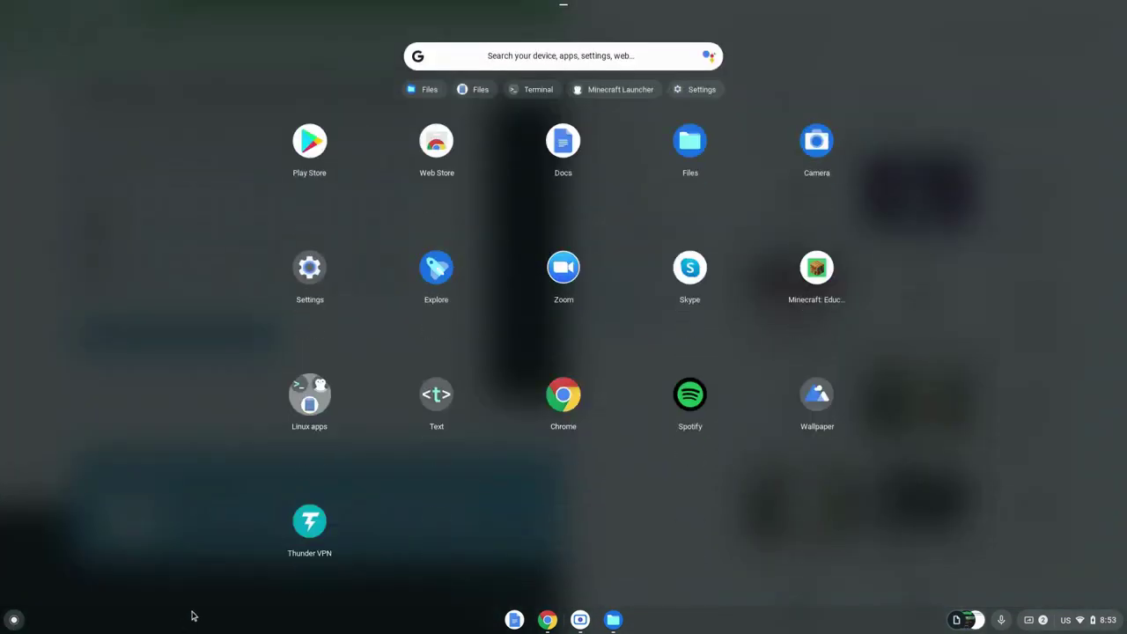
click(337, 388)
click(280, 342)
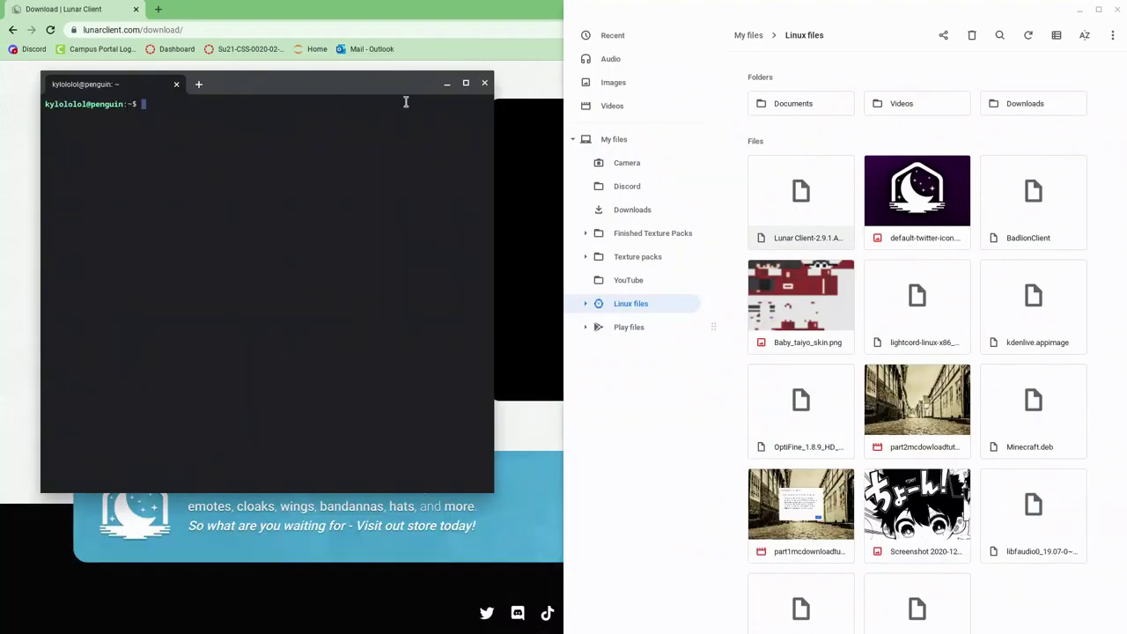
text(sudo apt install na)
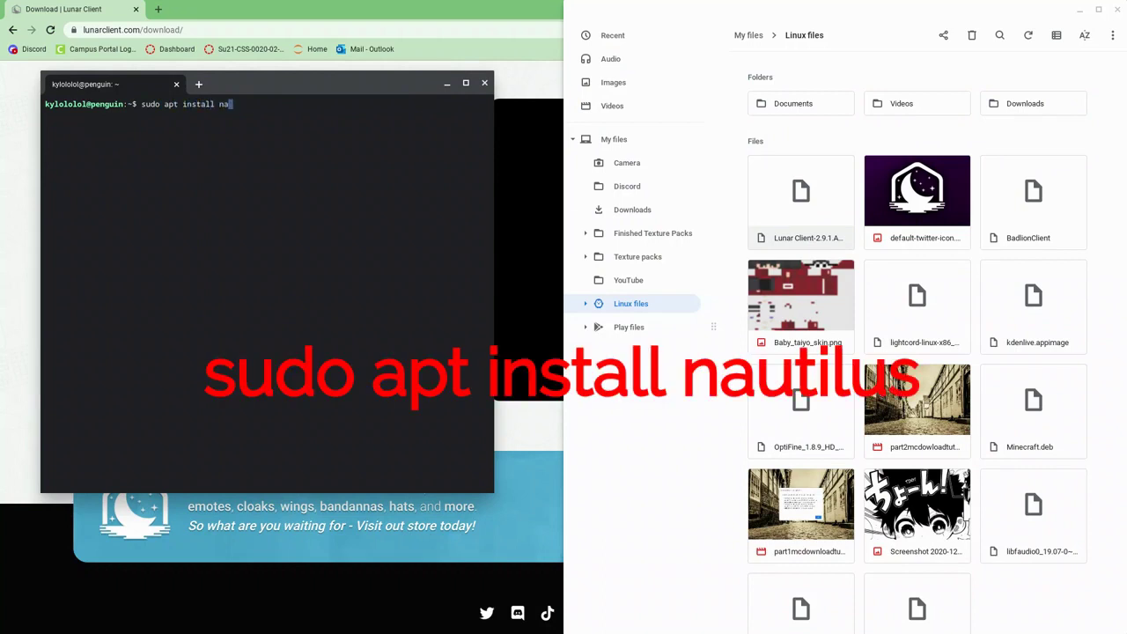
text(utilus)
key(Return)
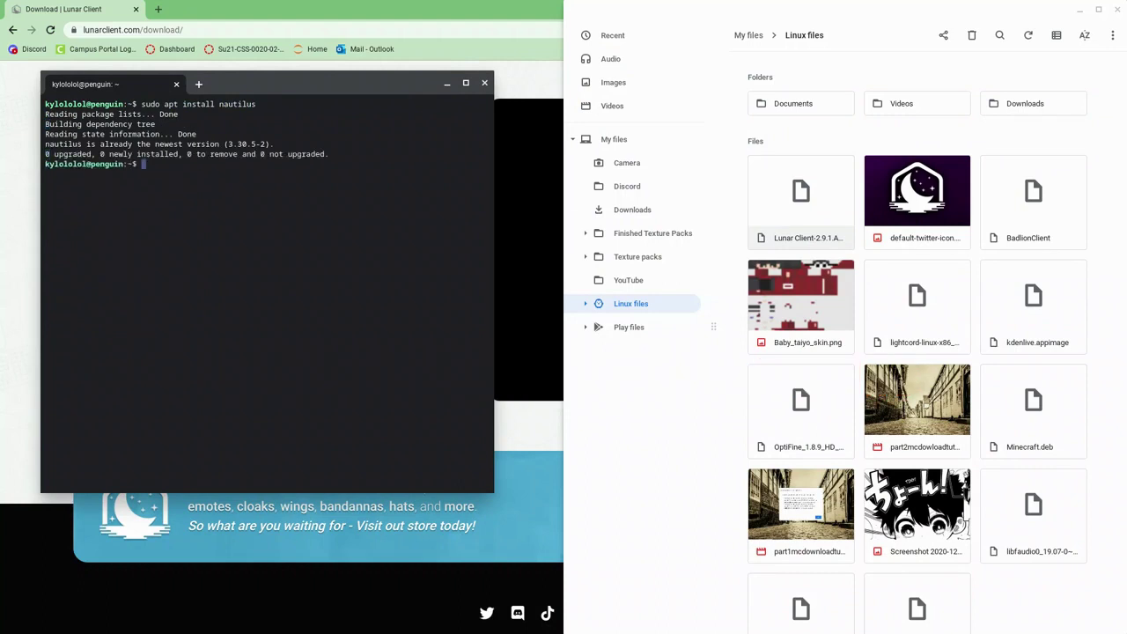
- Switch to the Nautilus file manager from the Linux apps
mouse_move(359, 628)
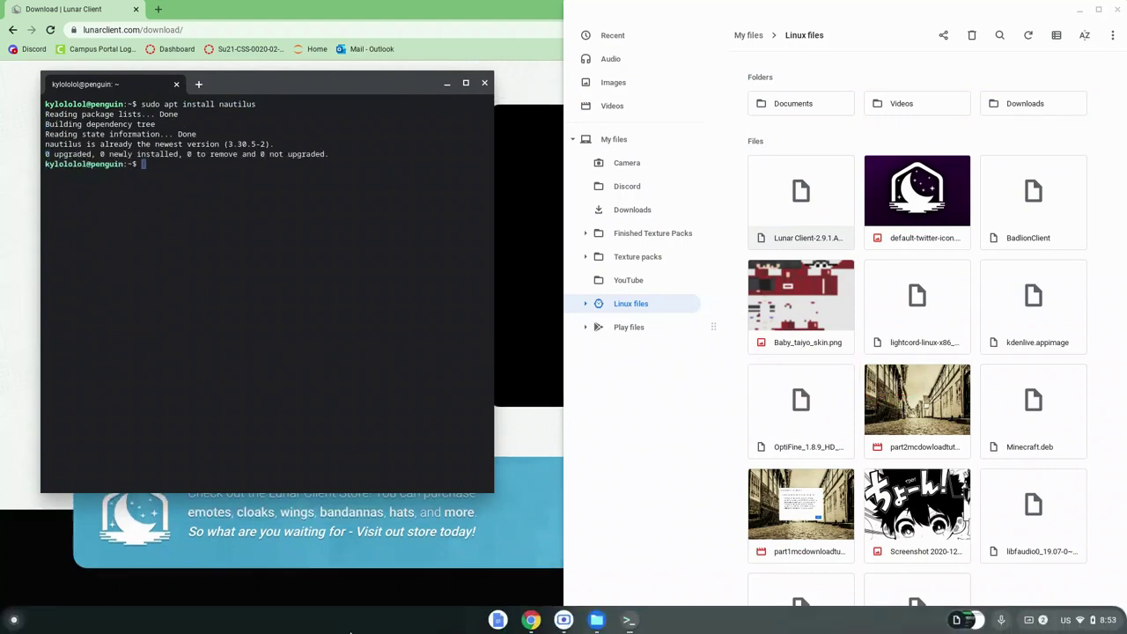
scroll(396, 616, up, 2)
scroll(438, 578, up, 2)
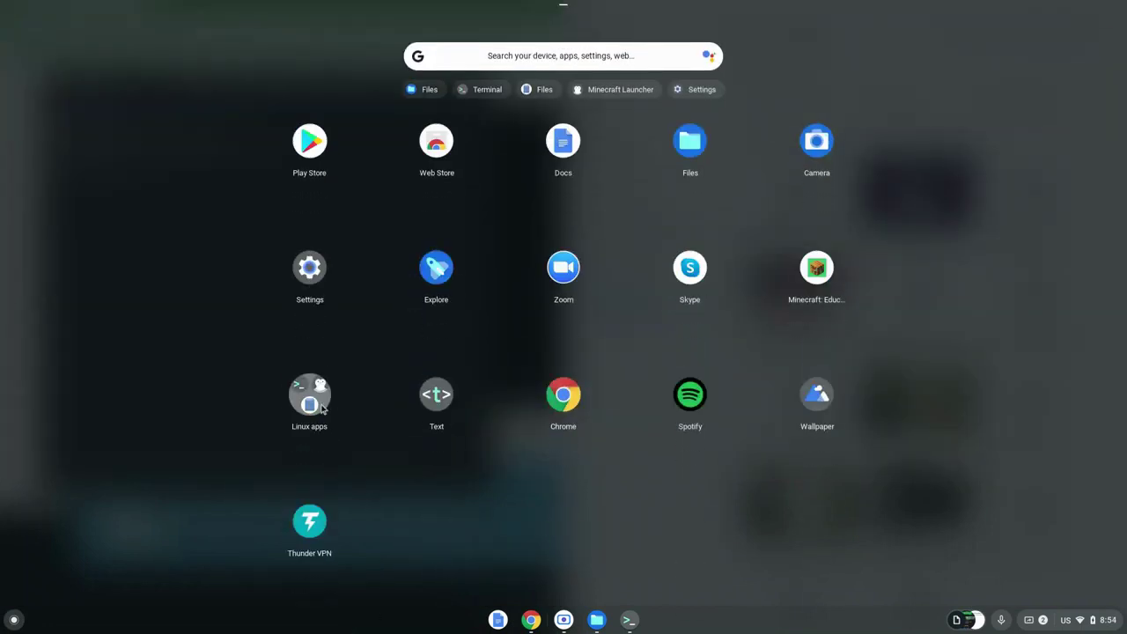
click(322, 406)
click(283, 410)
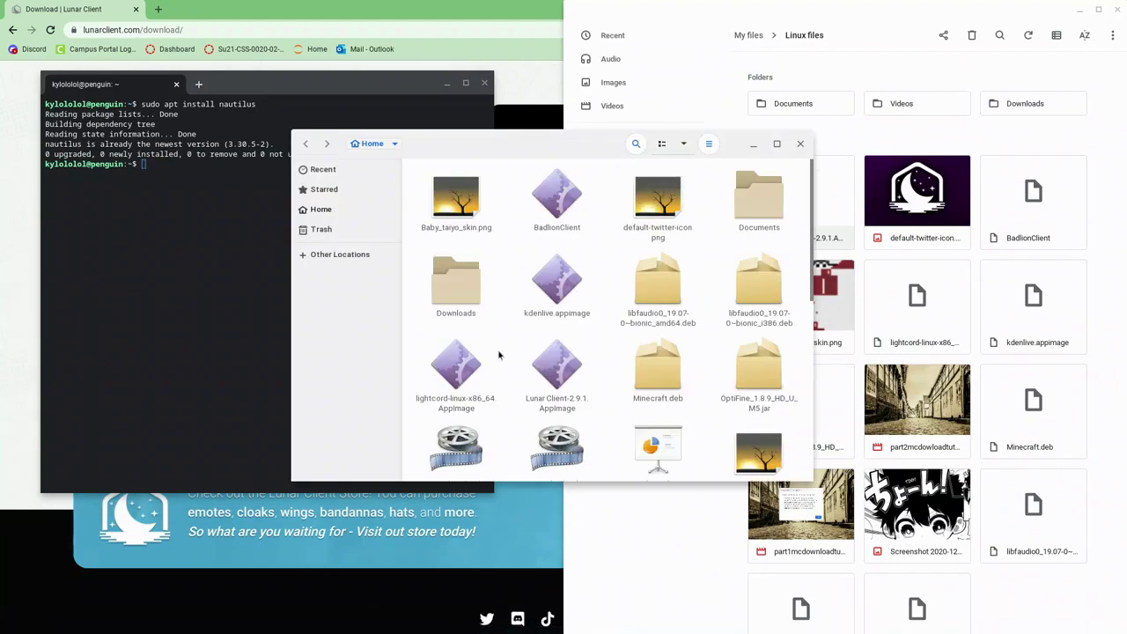
- Try to open Lunar Client-2.9.1.AppImage from the Home folder in Nautilus
click(561, 370)
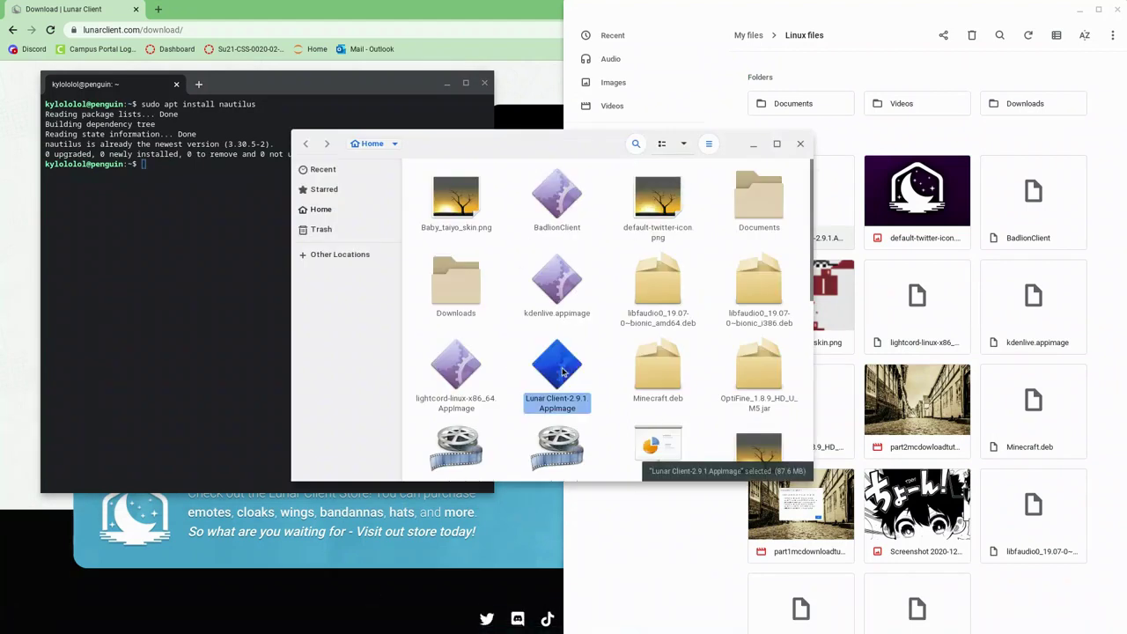
double_click(562, 369)
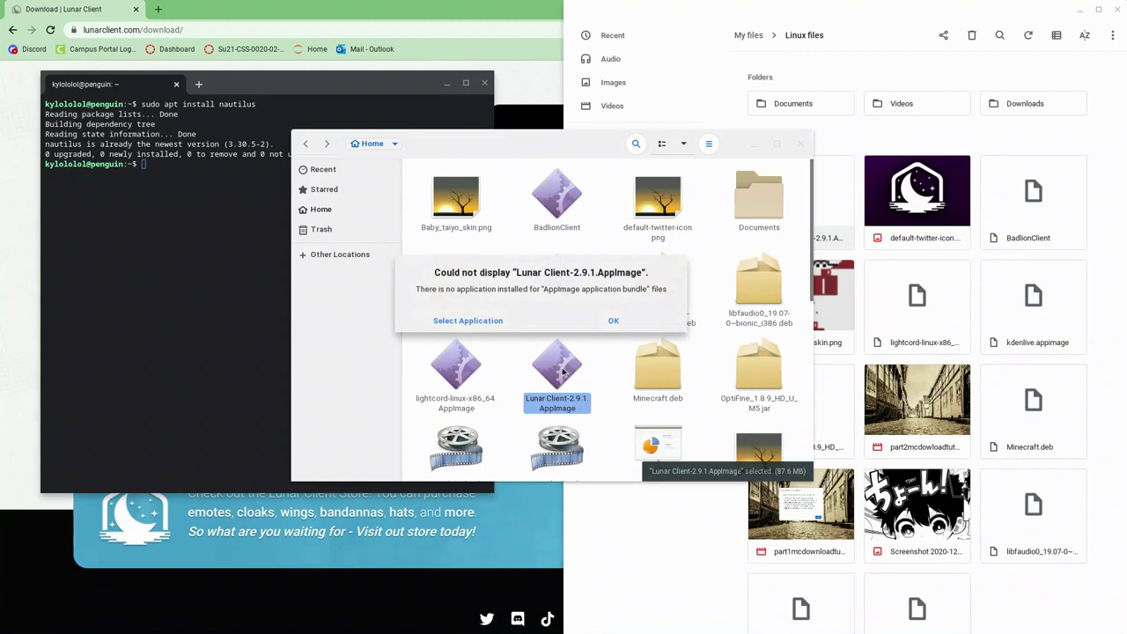
click(608, 320)
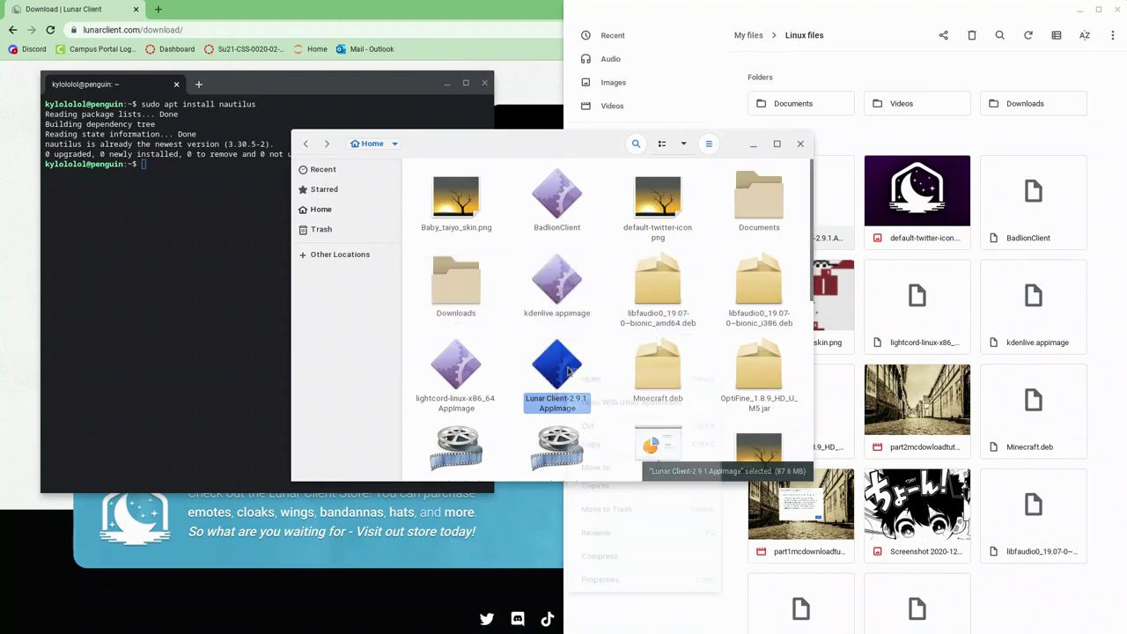
- Allow executing Lunar Client-2.9.1.AppImage as a program in its permissions, and run it
right_click(568, 370)
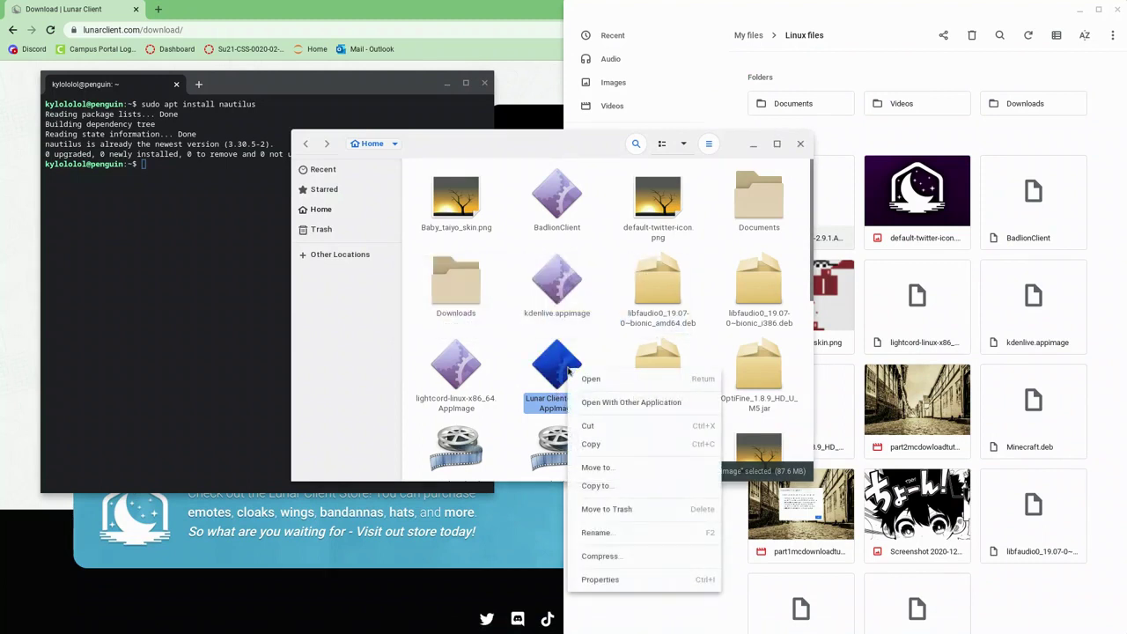
click(589, 578)
click(600, 193)
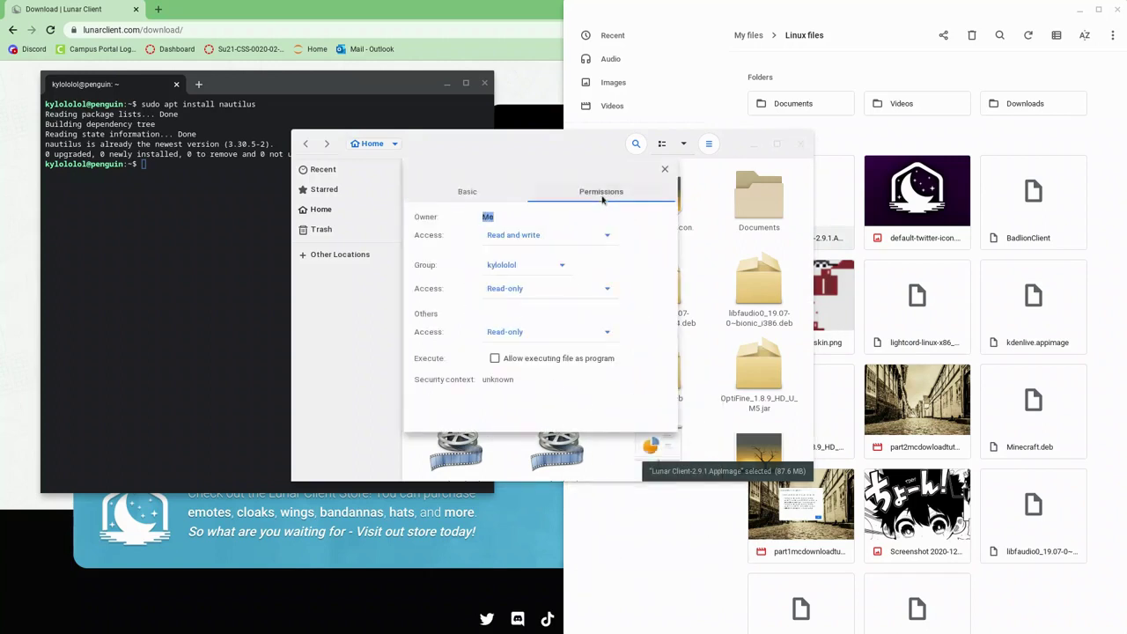
click(498, 359)
click(662, 166)
right_click(560, 380)
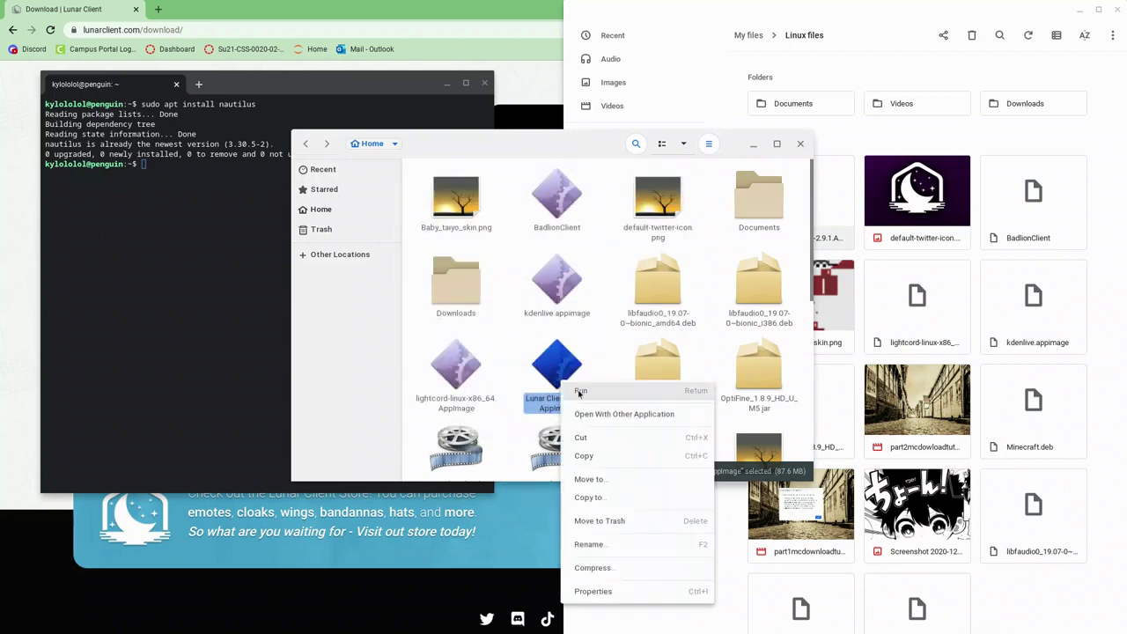
click(581, 391)
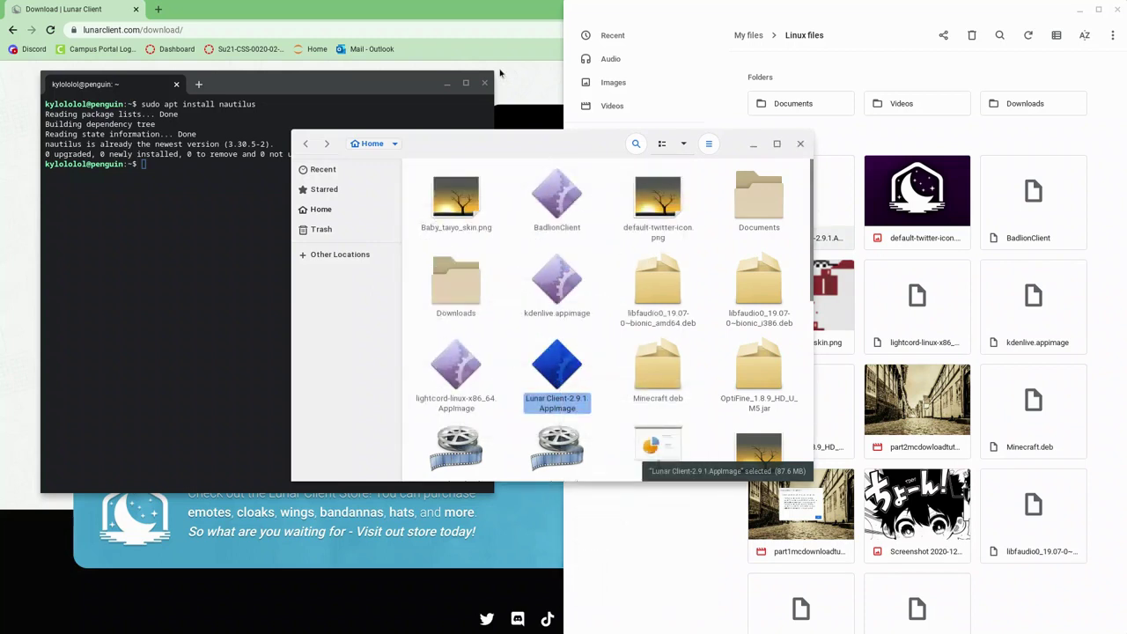
- Close the Chrome browser window while Lunar Client loads
mouse_move(547, 619)
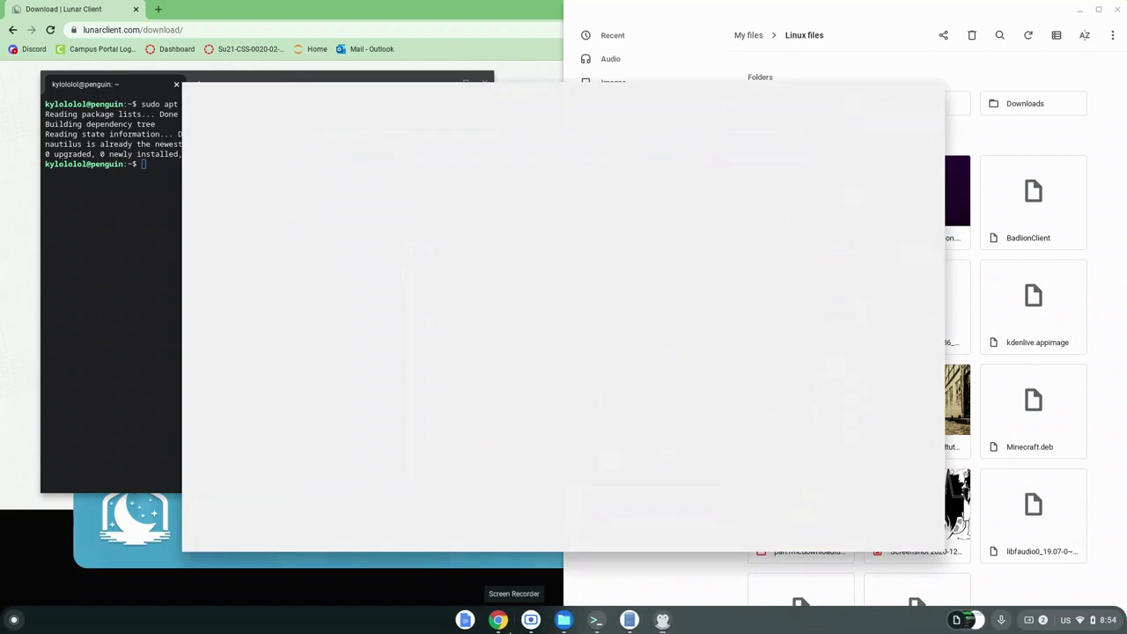
right_click(499, 619)
click(524, 564)
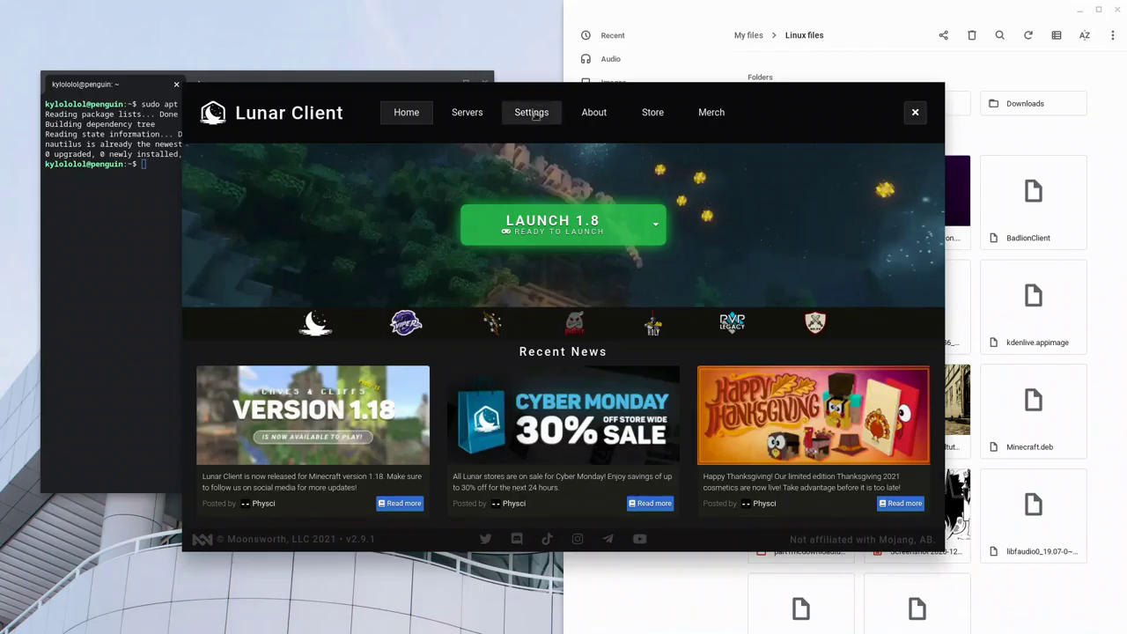
- Set Lunar Client's allocated memory to 0.5 GB and launch version 1.8
click(532, 113)
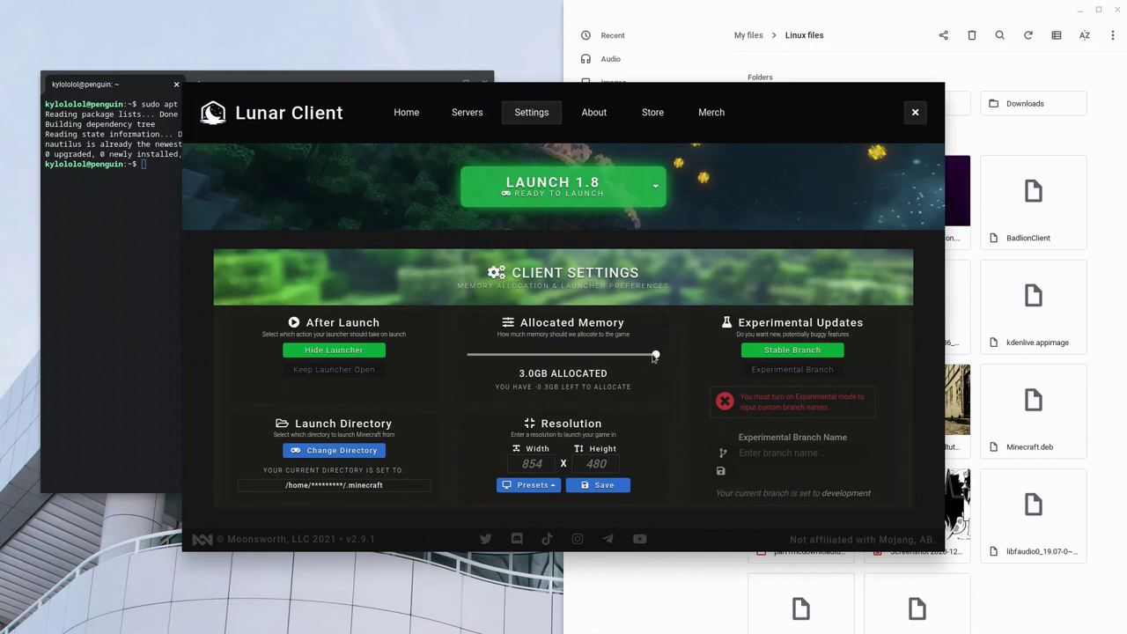
drag(655, 355, 448, 373)
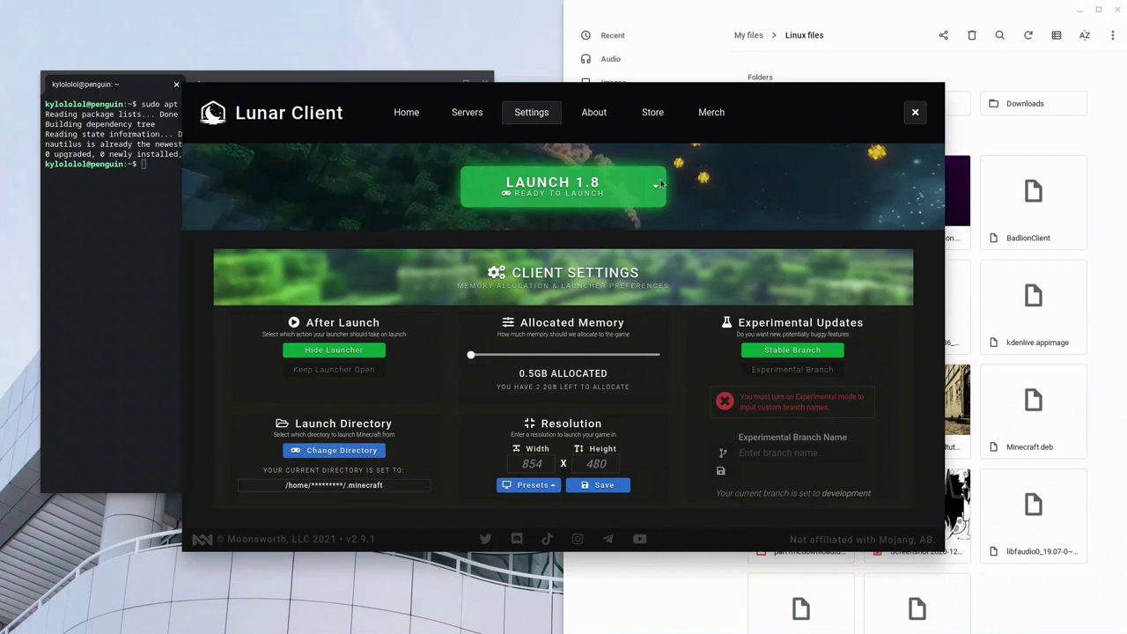
click(408, 116)
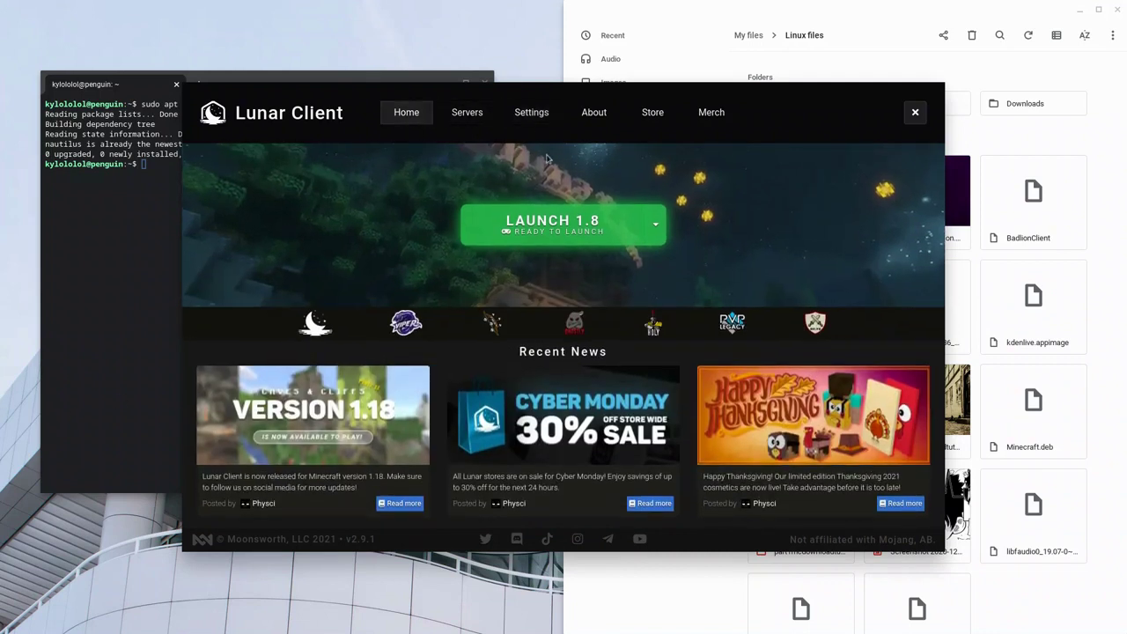
click(544, 238)
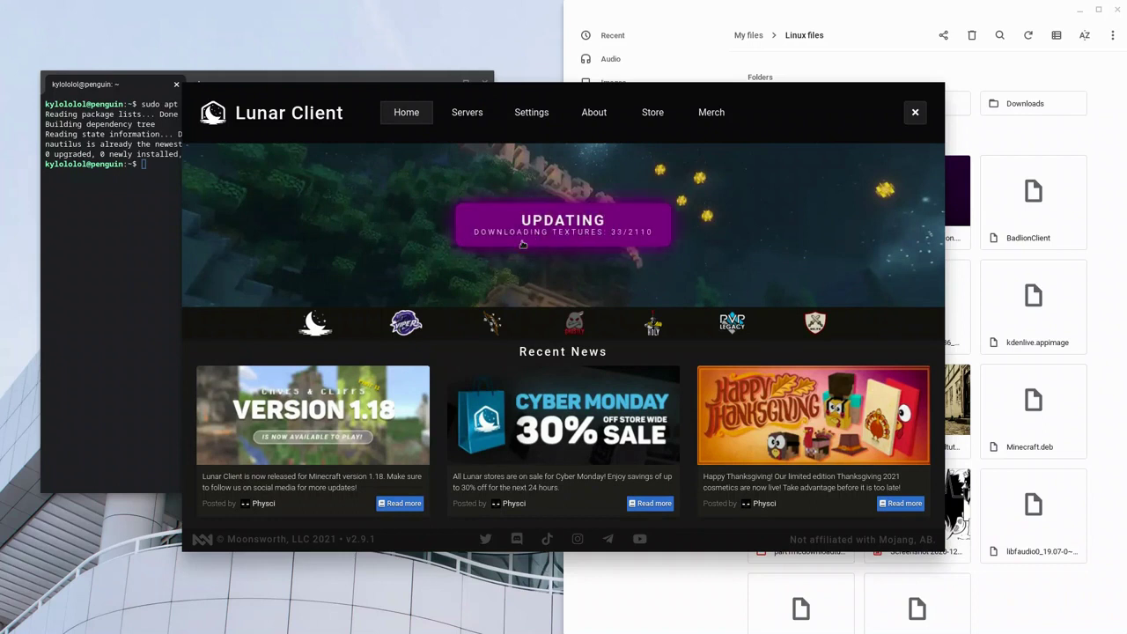
- Close the Terminal, confirming that the app should be left, and close the Chrome OS Files window
click(483, 83)
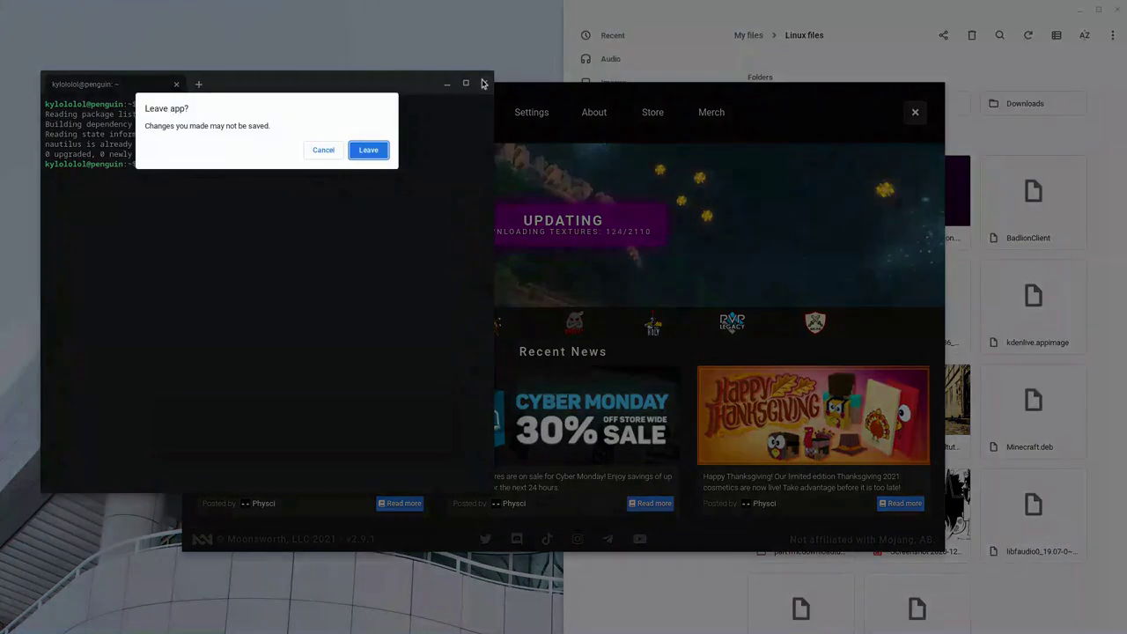
click(370, 150)
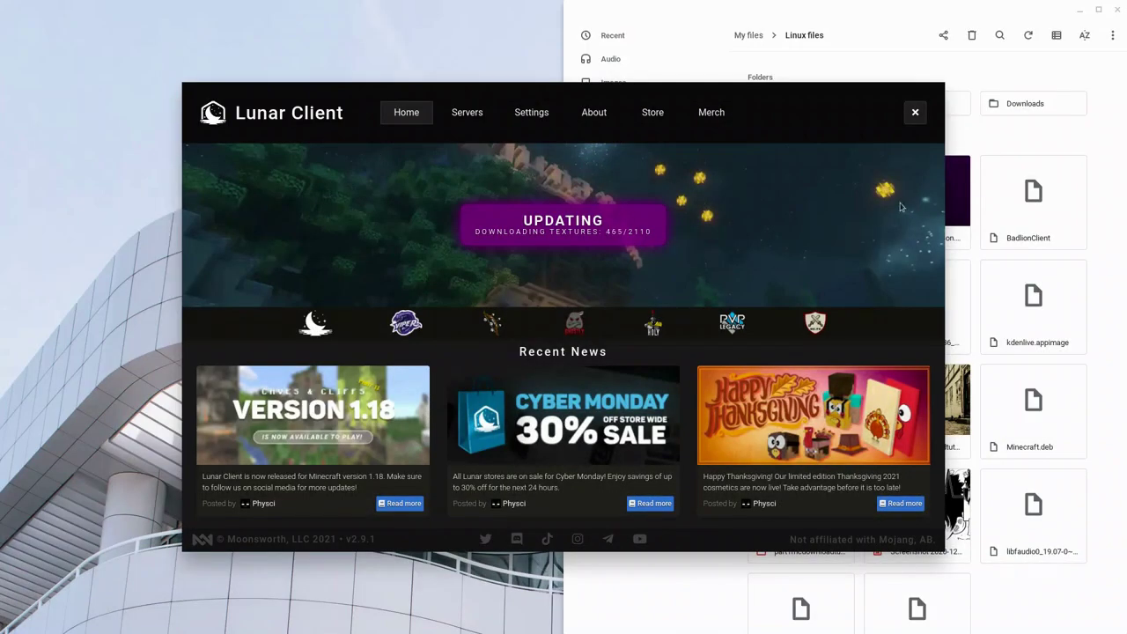
click(1115, 17)
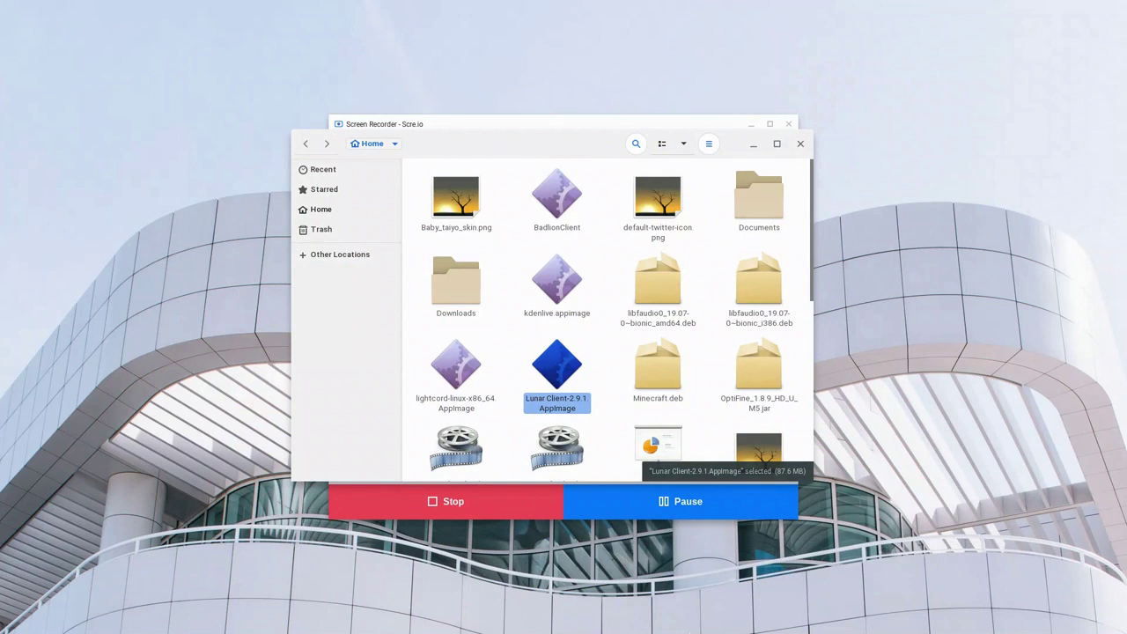
- Open Multiplayer in Lunar Client and sign in with Microsoft, entering the account's e-mail and password
mouse_move(691, 630)
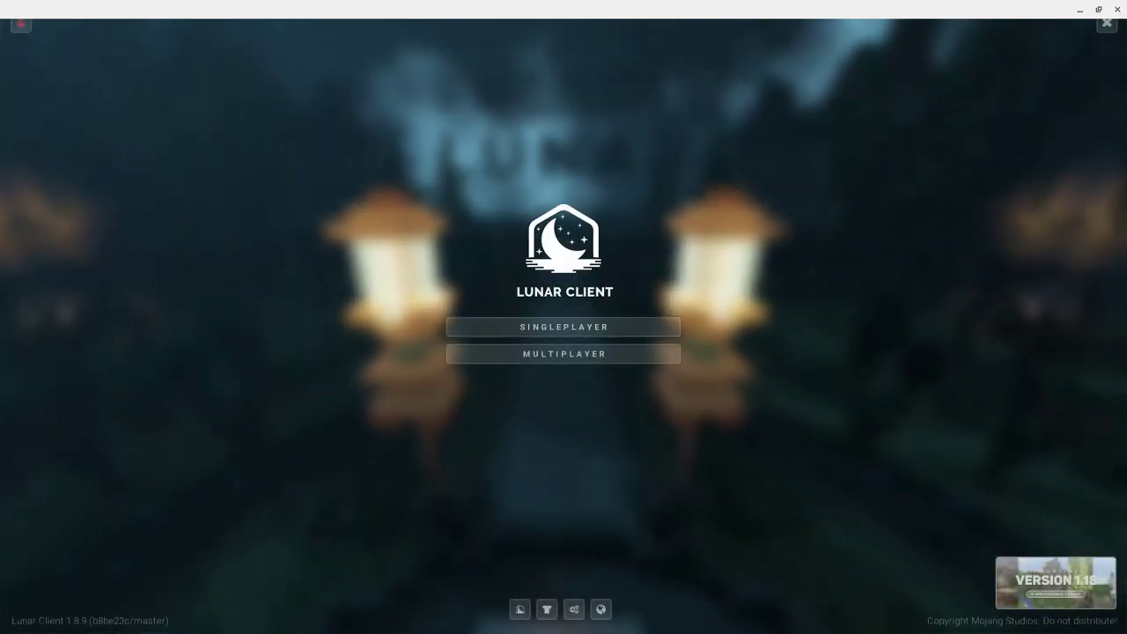
click(572, 353)
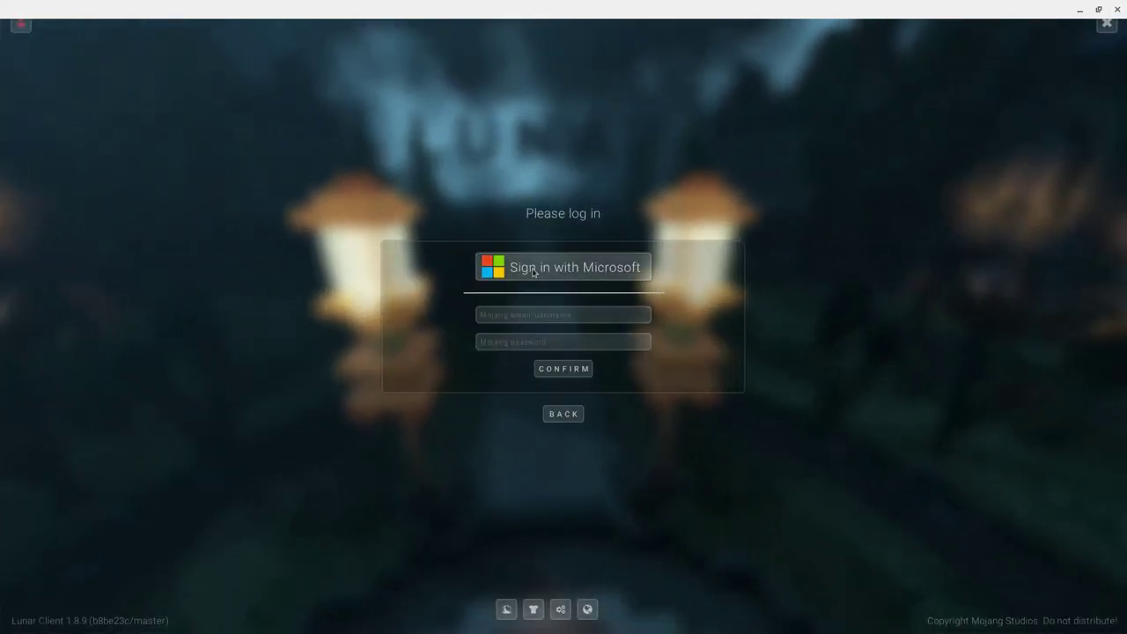
click(497, 268)
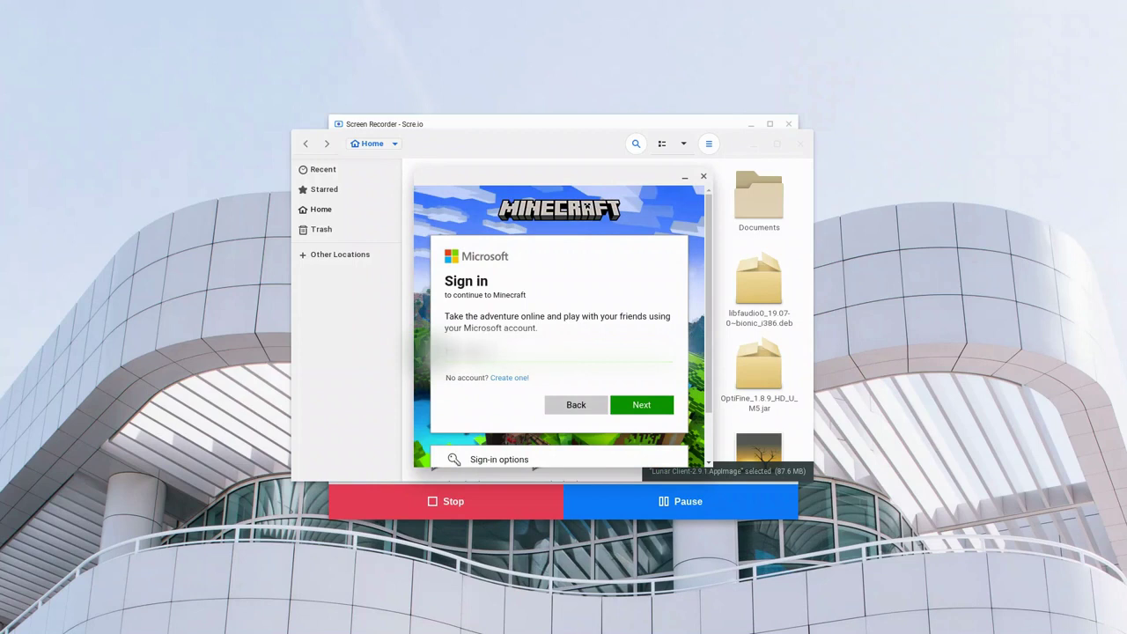
key(Return)
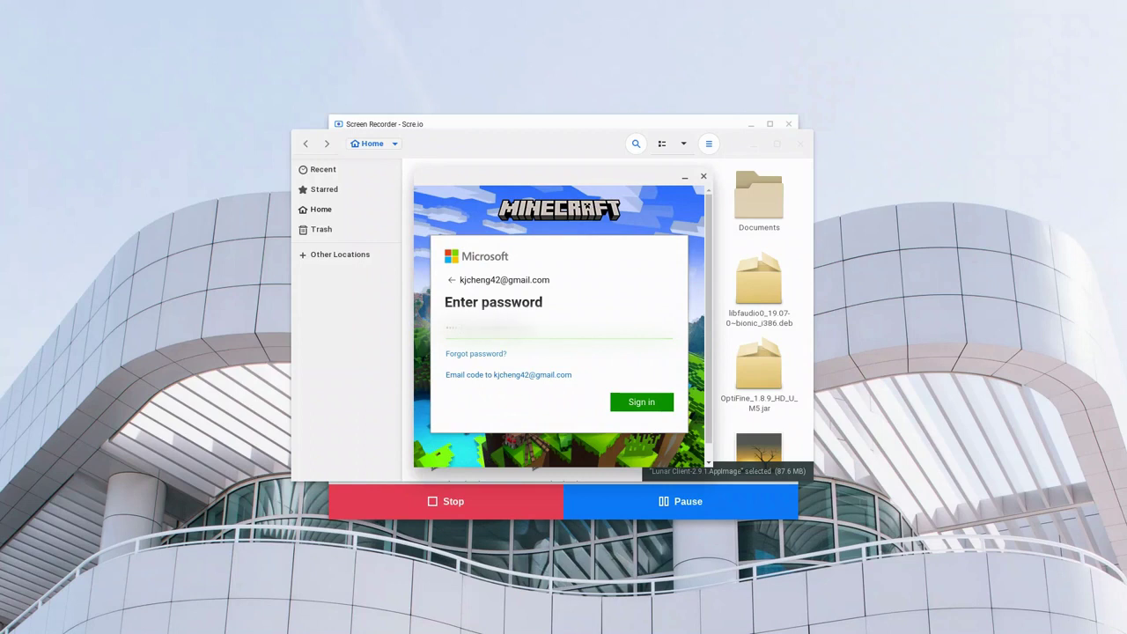
key(Return)
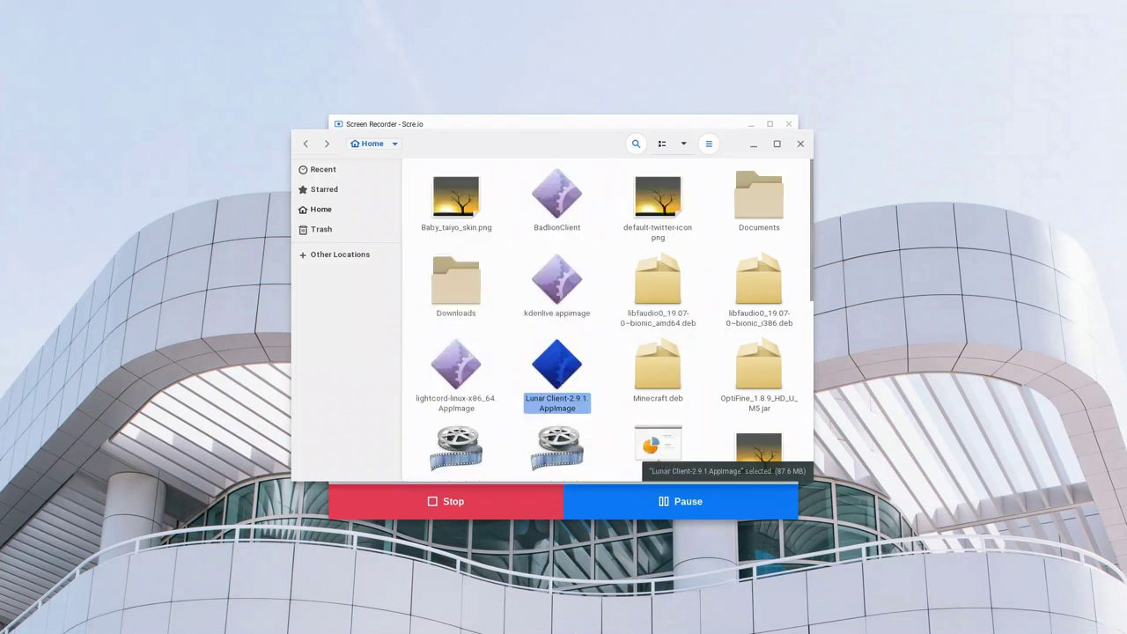
- Switch back to the Lunar Client game and open Multiplayer to join the Hypixel server
click(622, 624)
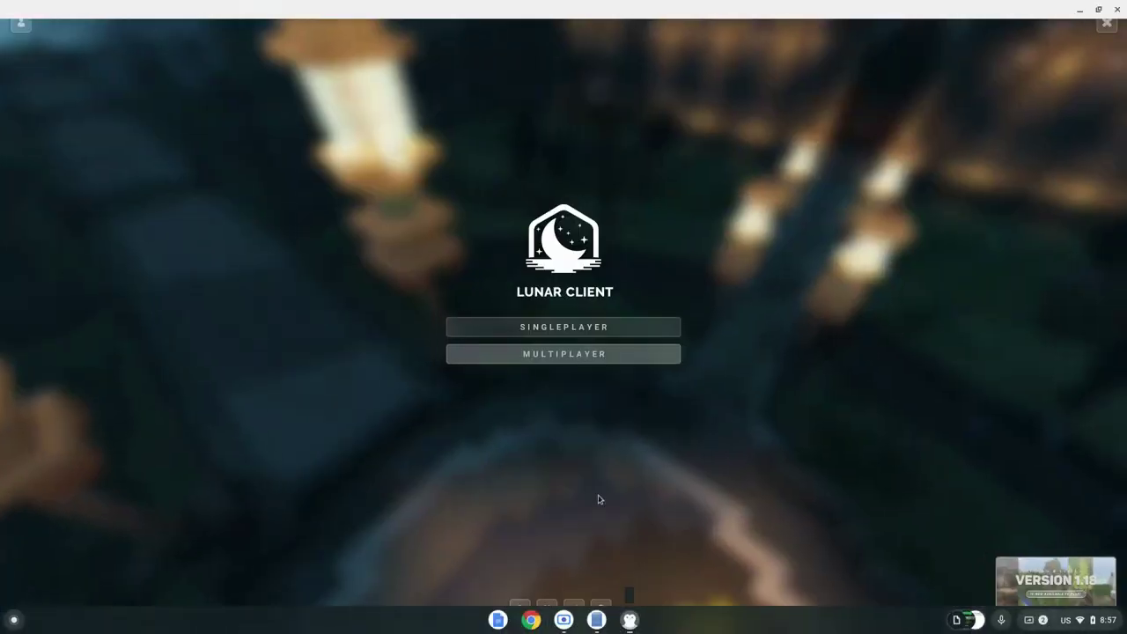
click(543, 354)
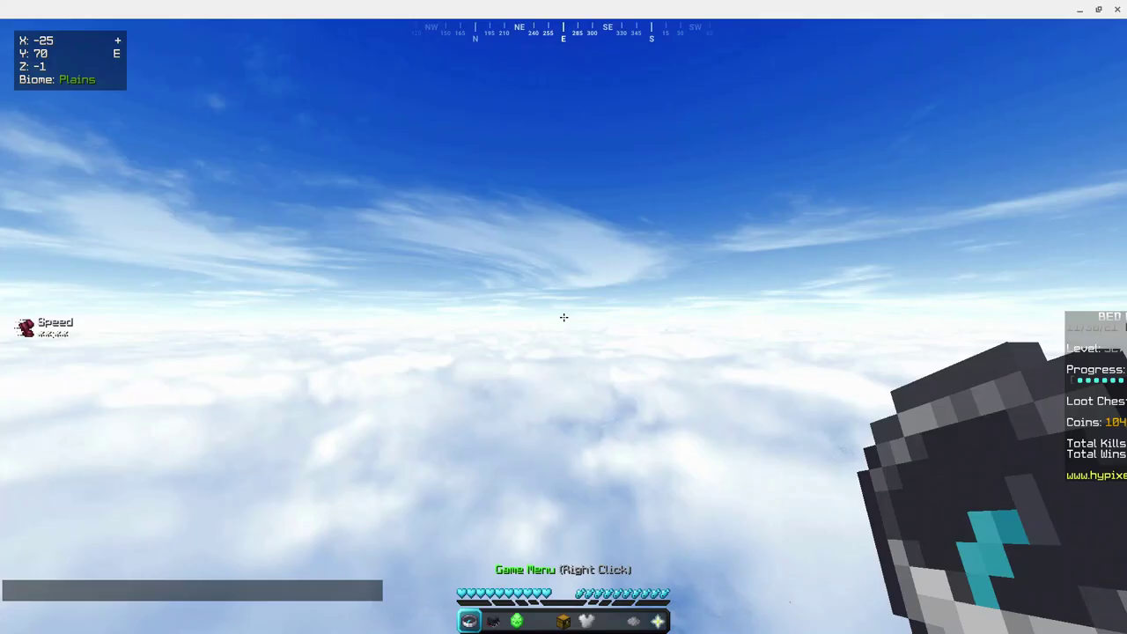
- Select the empty fourth hotbar slot and walk around the Hypixel Bed Wars lobby
scroll(564, 317, down, 2)
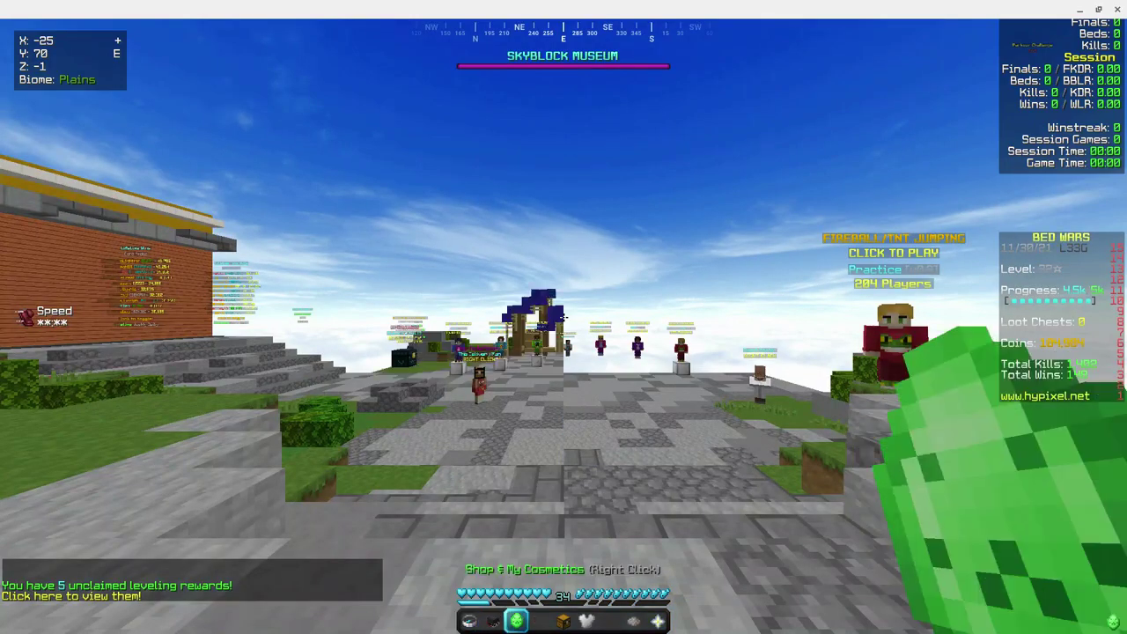
scroll(564, 317, down, 1)
key(w)
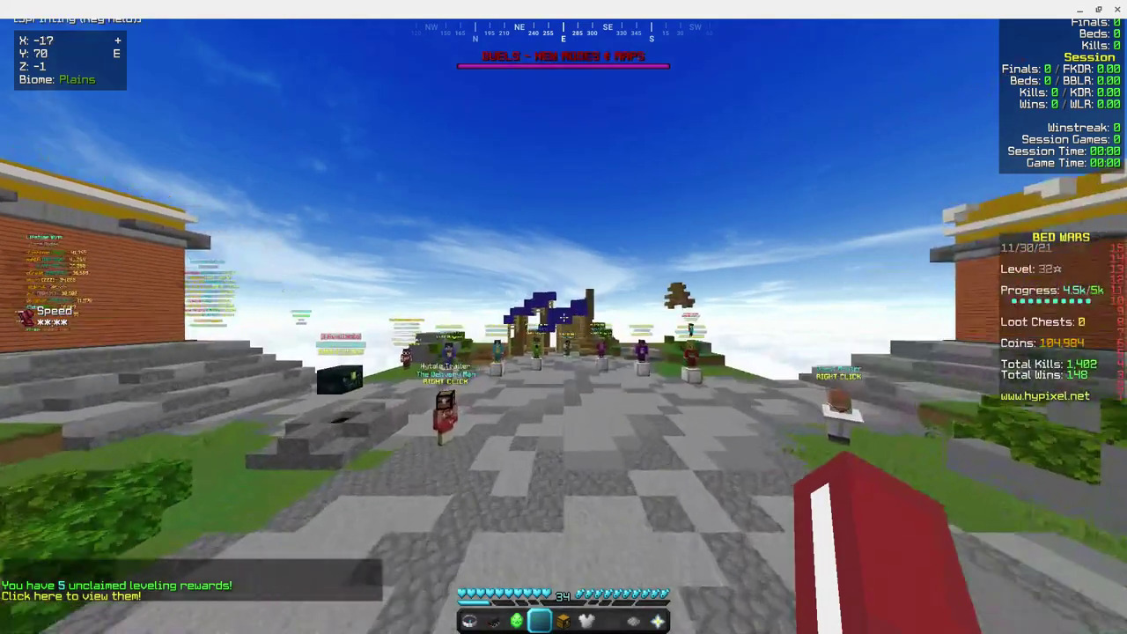
key(w)
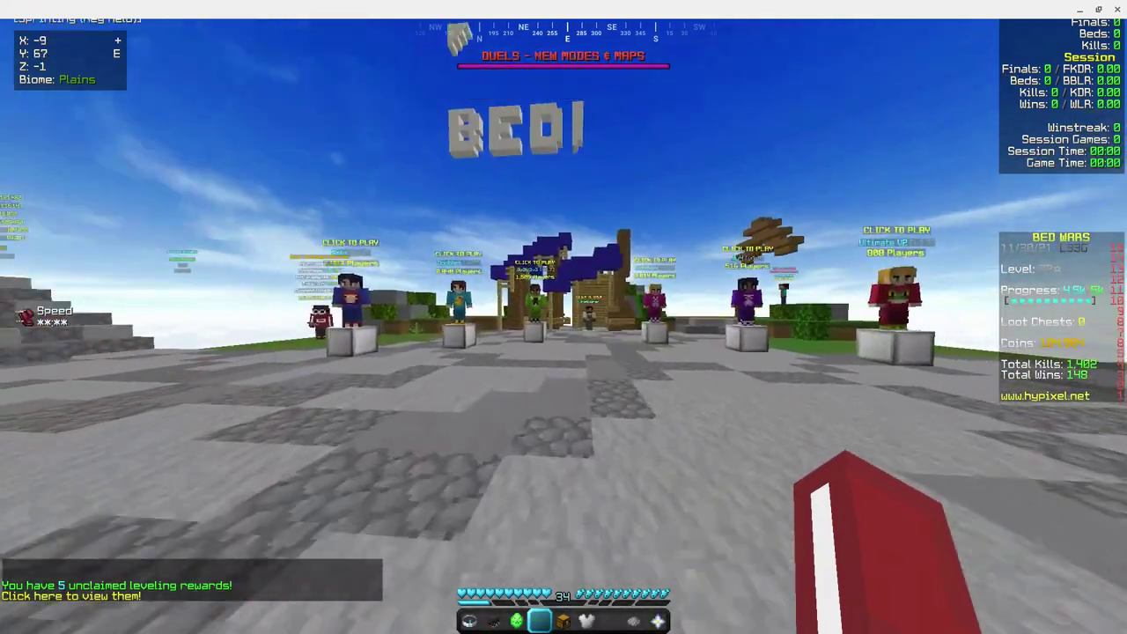
key(w)
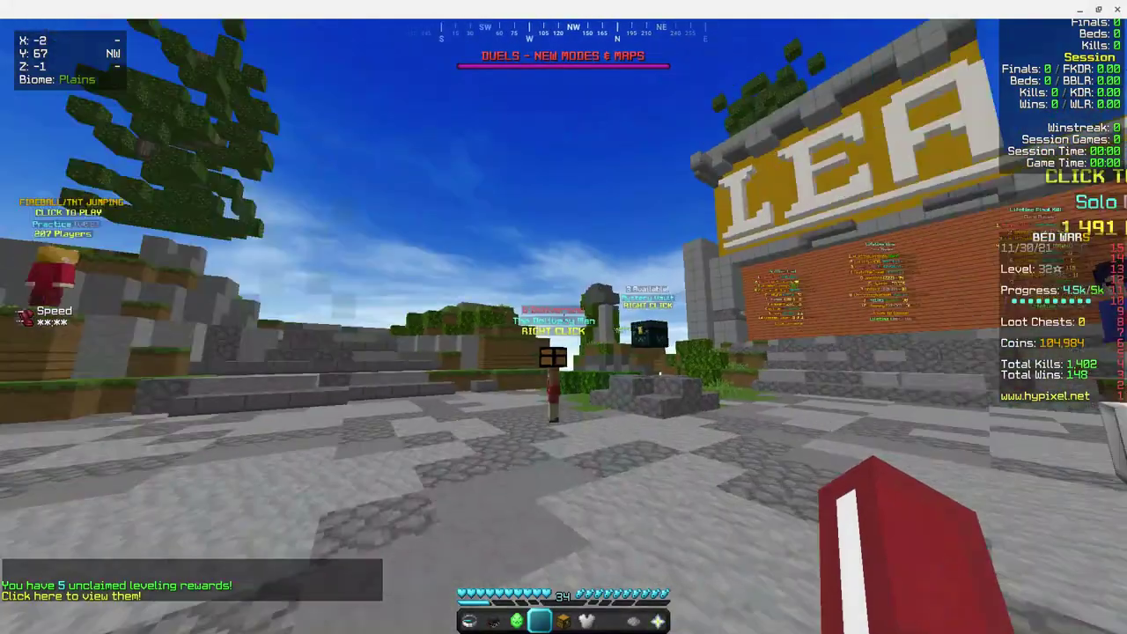
key(w)
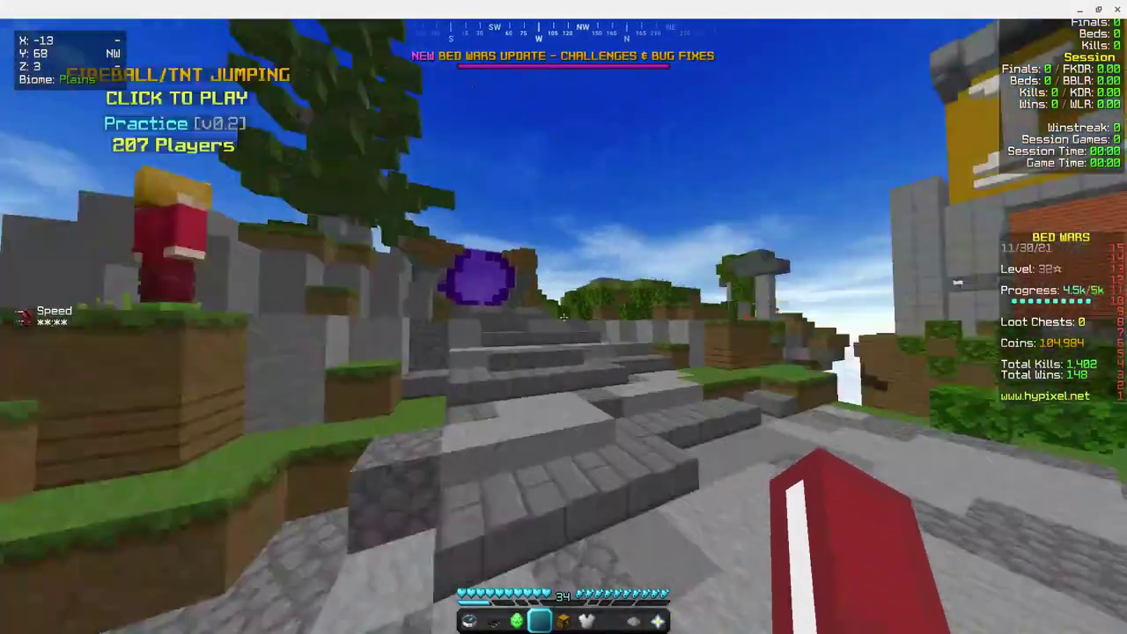
key(w)
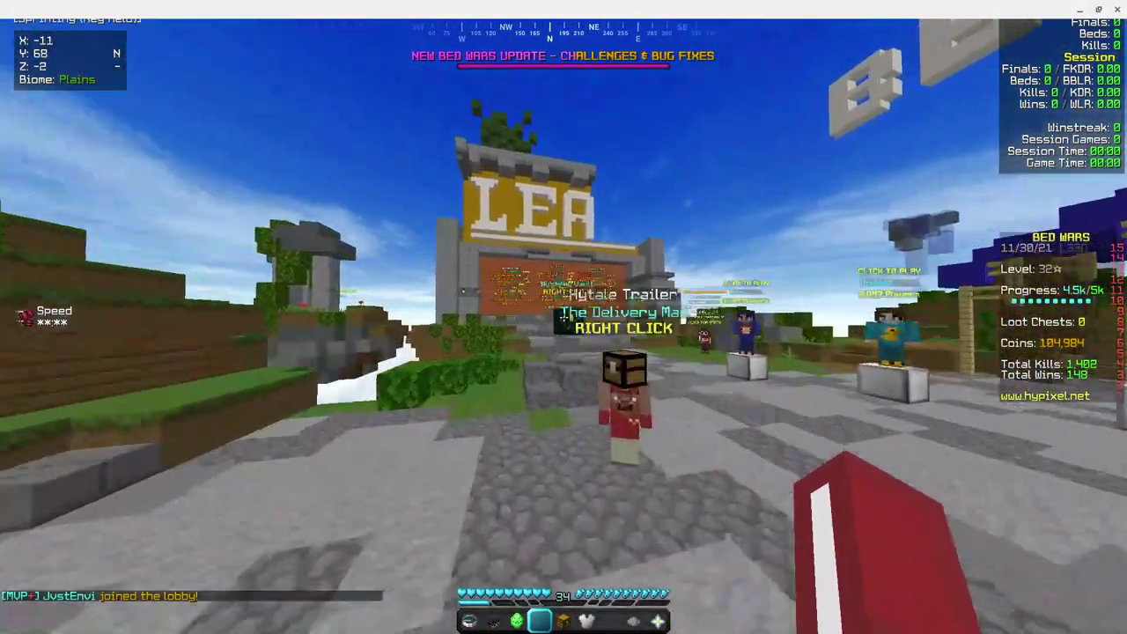
key(w)
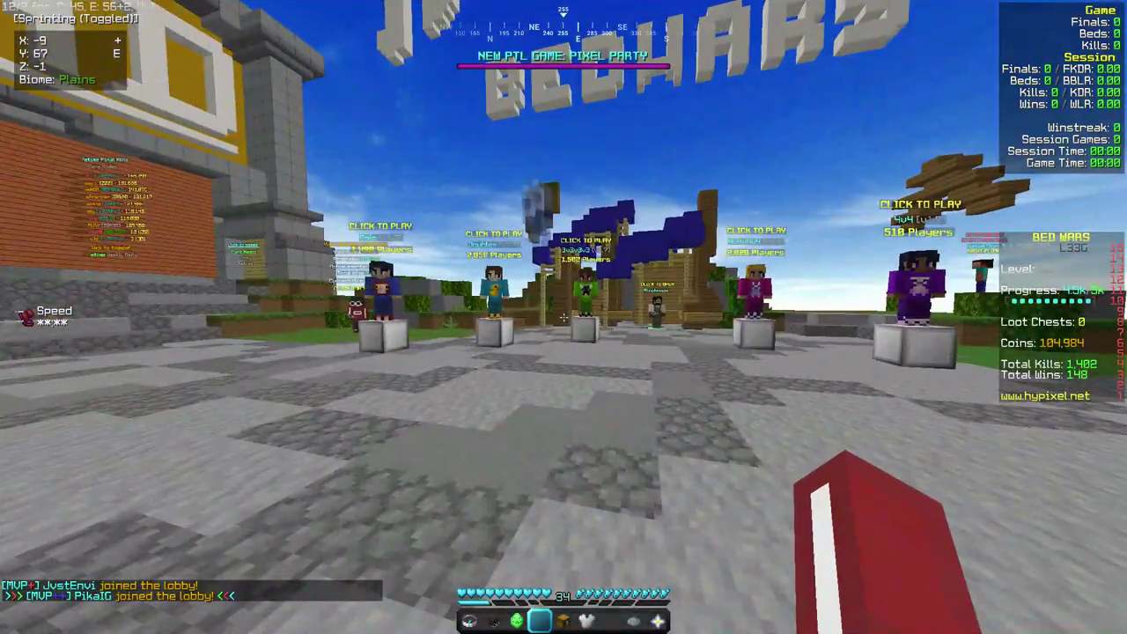
- Switch to the front-facing third-person view and zoom in on the player character
key(F5)
key(F5)
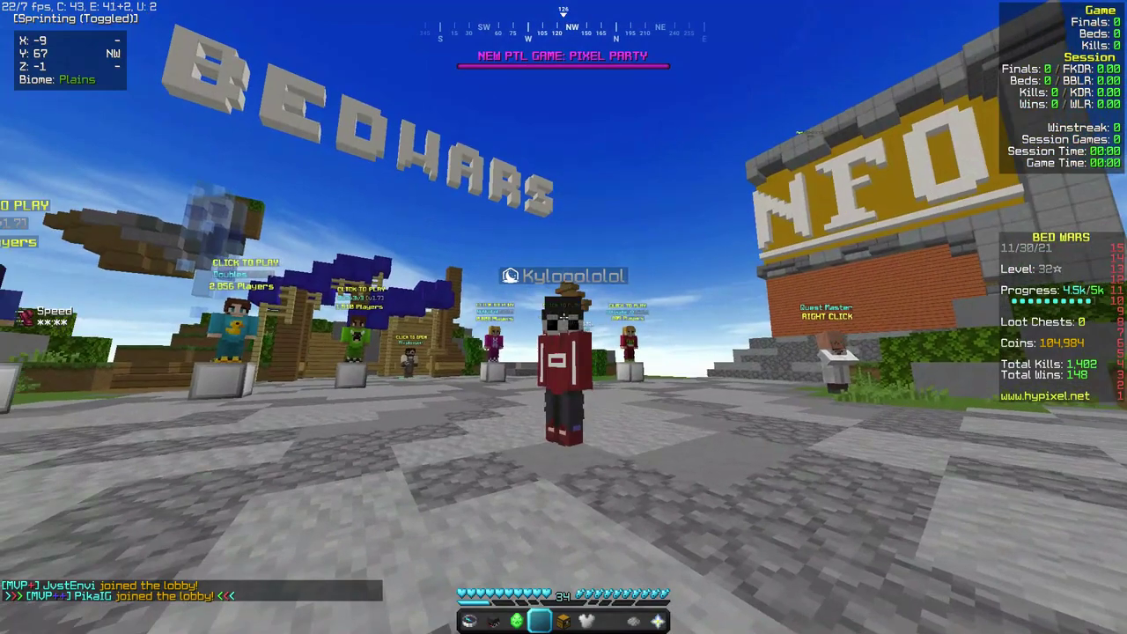
key(c)
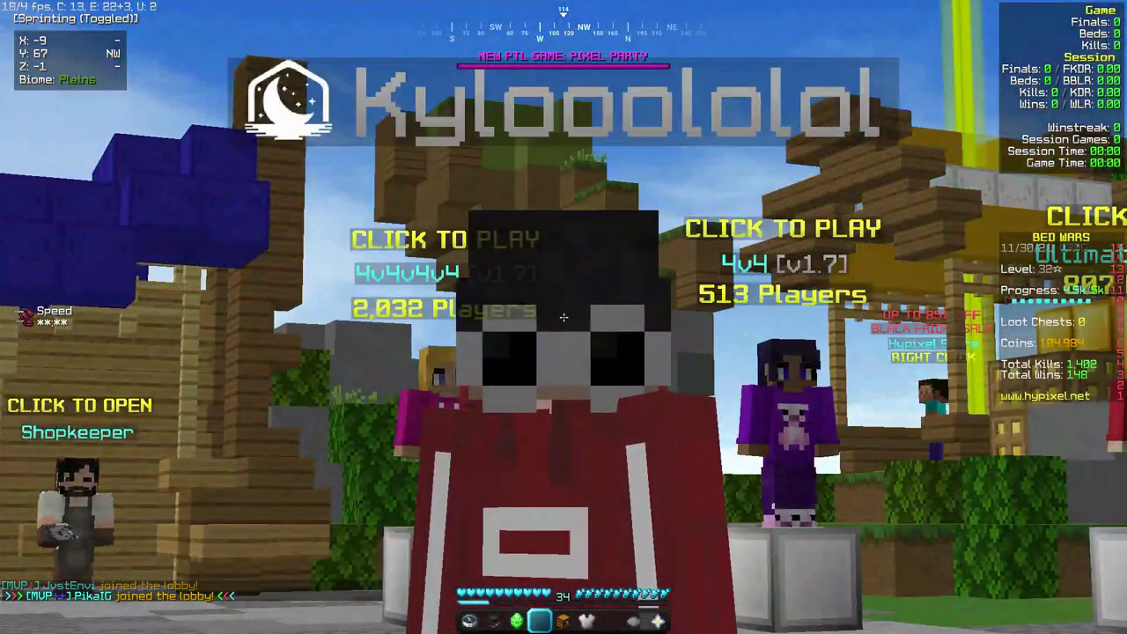